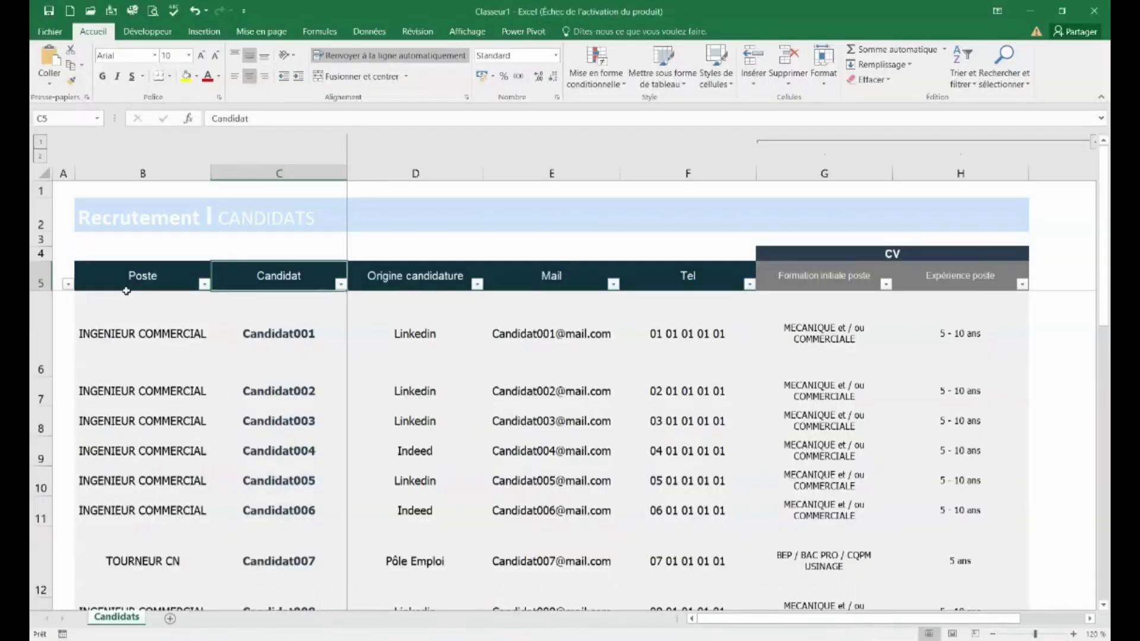
Step: Review the Poste, Candidat and Origine candidature column headers of the recruitment sheet
{"action": "left_click", "coordinate": [128, 284]}
{"action": "left_click", "coordinate": [278, 276]}
{"action": "left_click", "coordinate": [418, 277]}
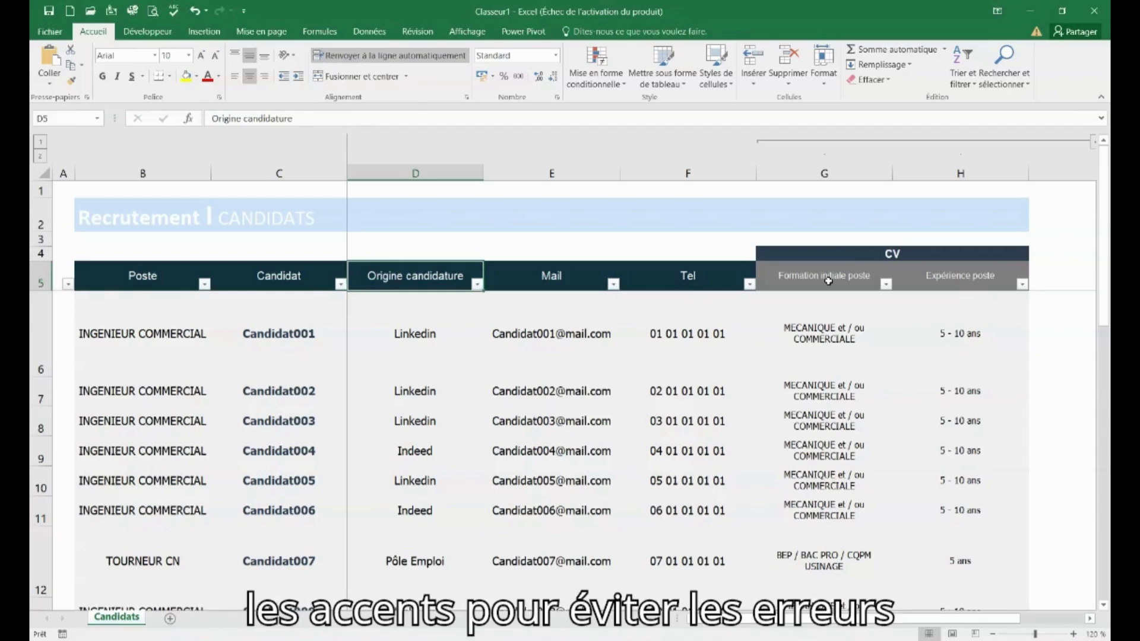
{"action": "key", "text": "Left"}
{"action": "key", "text": "Left"}
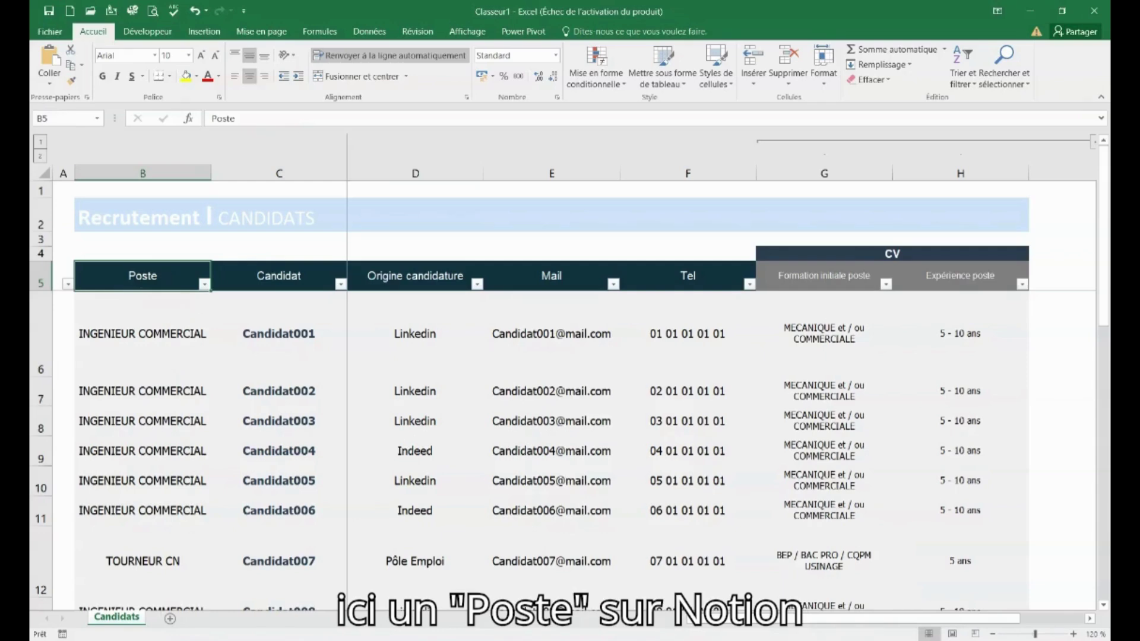
Step: Switch to the Notion candidate database, rename the Métier property to "Metier" without the accent, and check its property settings
{"action": "mouse_move", "coordinate": [703, 598]}
{"action": "left_click", "coordinate": [608, 602]}
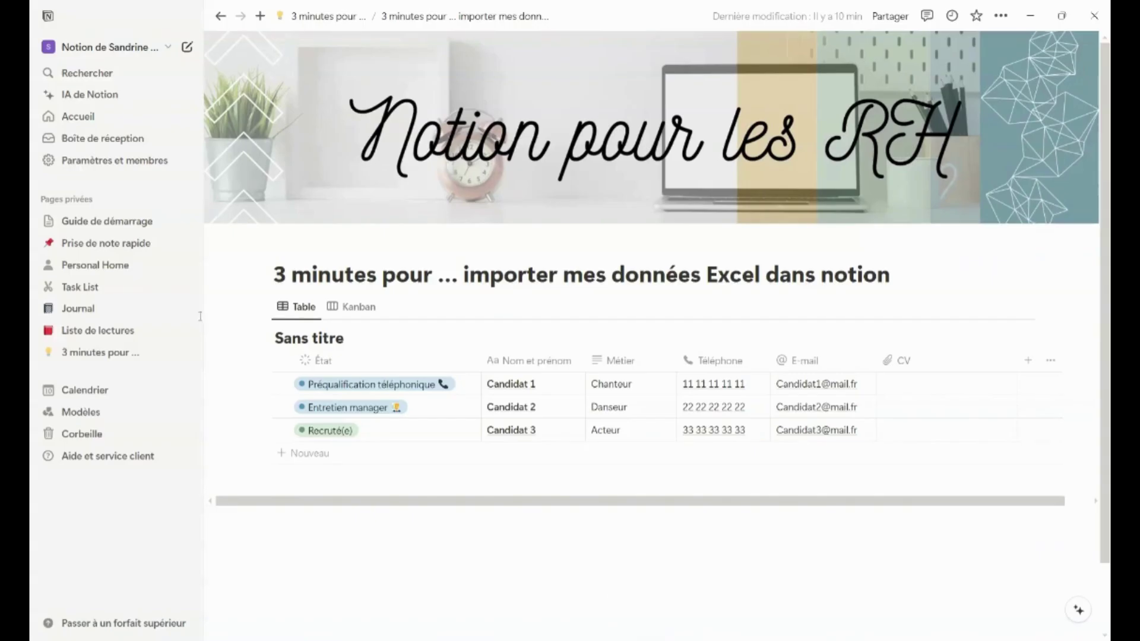
{"action": "left_click", "coordinate": [627, 374]}
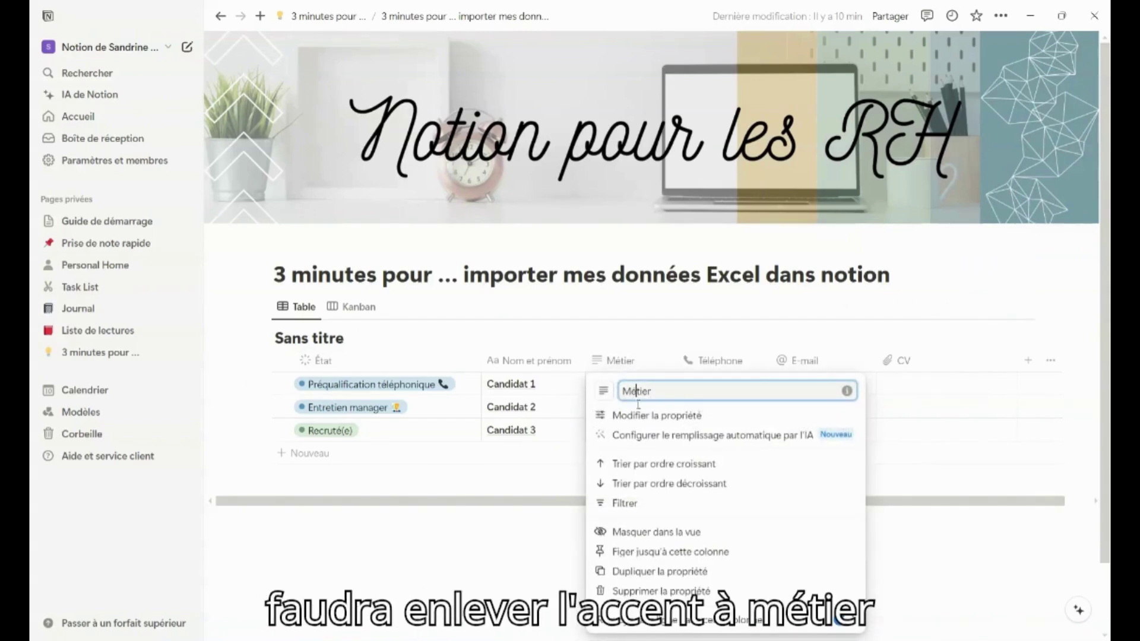
{"action": "key", "text": "BackSpace"}
{"action": "type", "text": "e"}
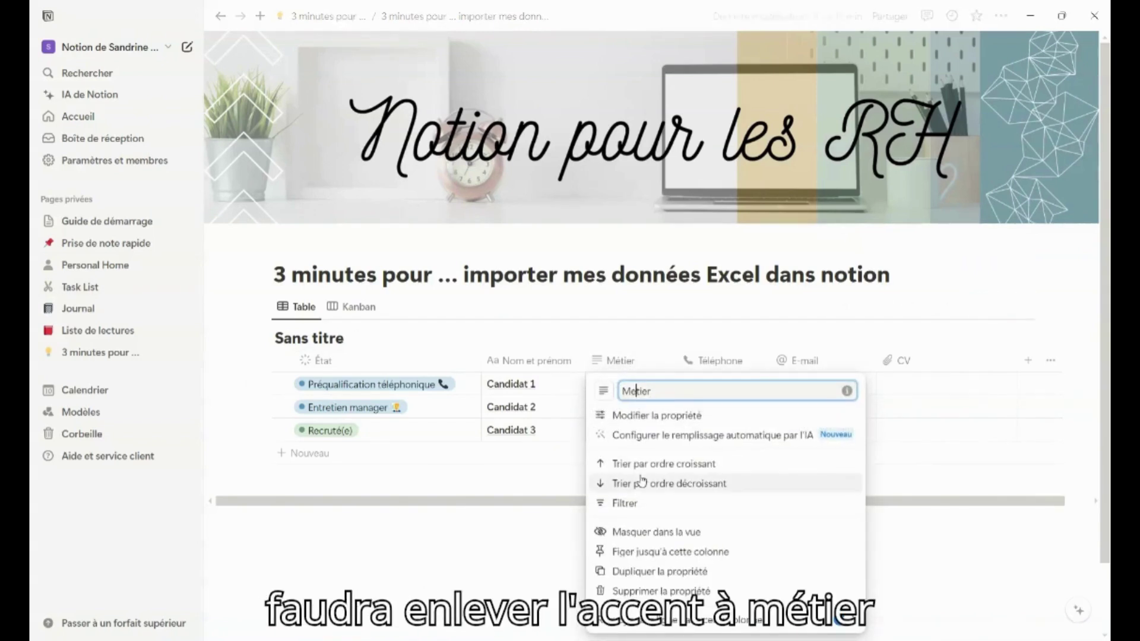
{"action": "left_click", "coordinate": [644, 416]}
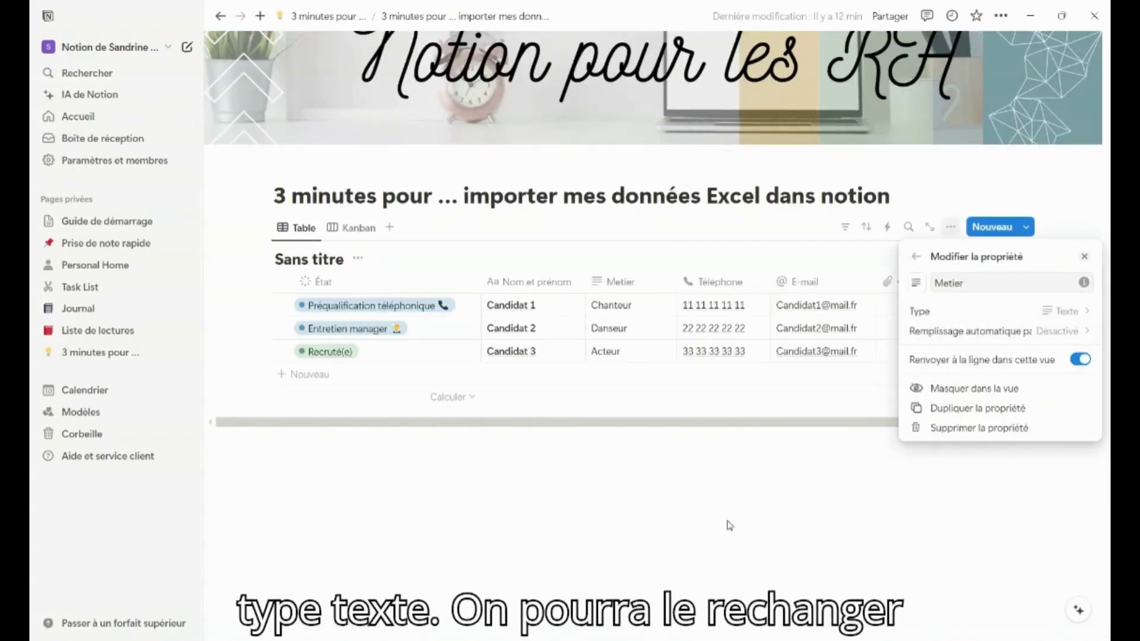
{"action": "left_click", "coordinate": [778, 514]}
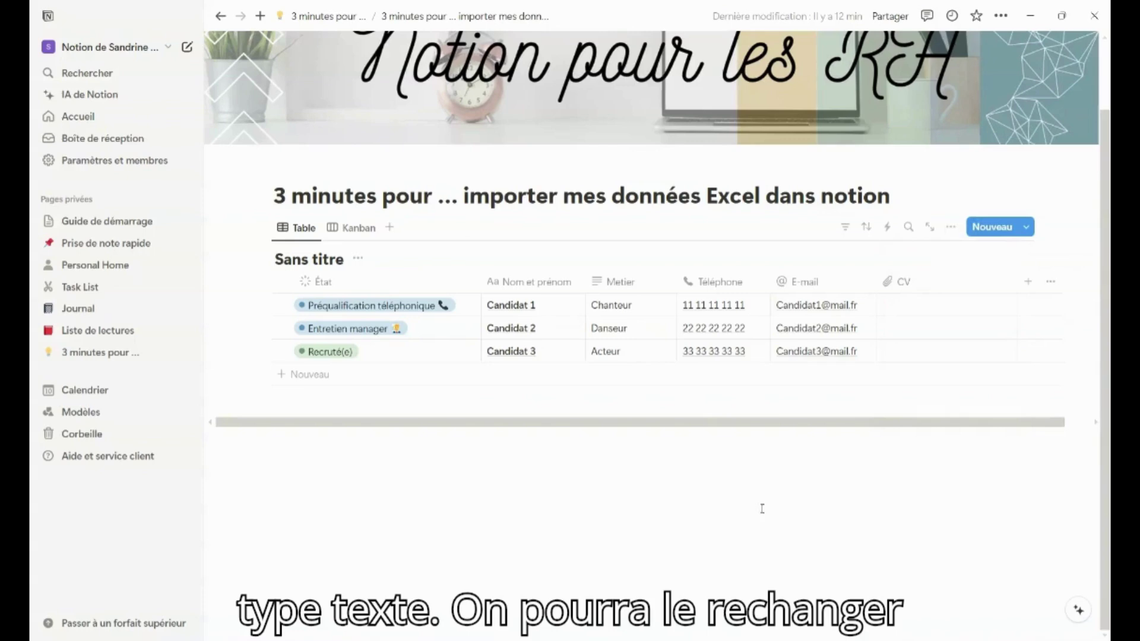
Step: Switch back to Excel and change the Poste column header to "Metier"
{"action": "left_click", "coordinate": [611, 286]}
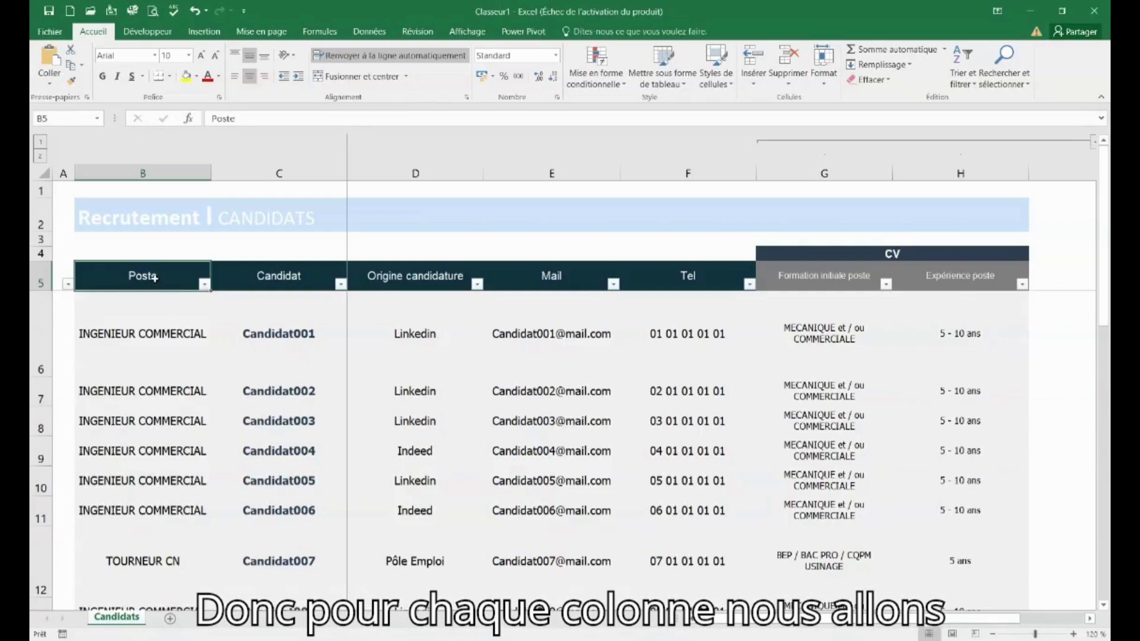
{"action": "double_click", "coordinate": [154, 278]}
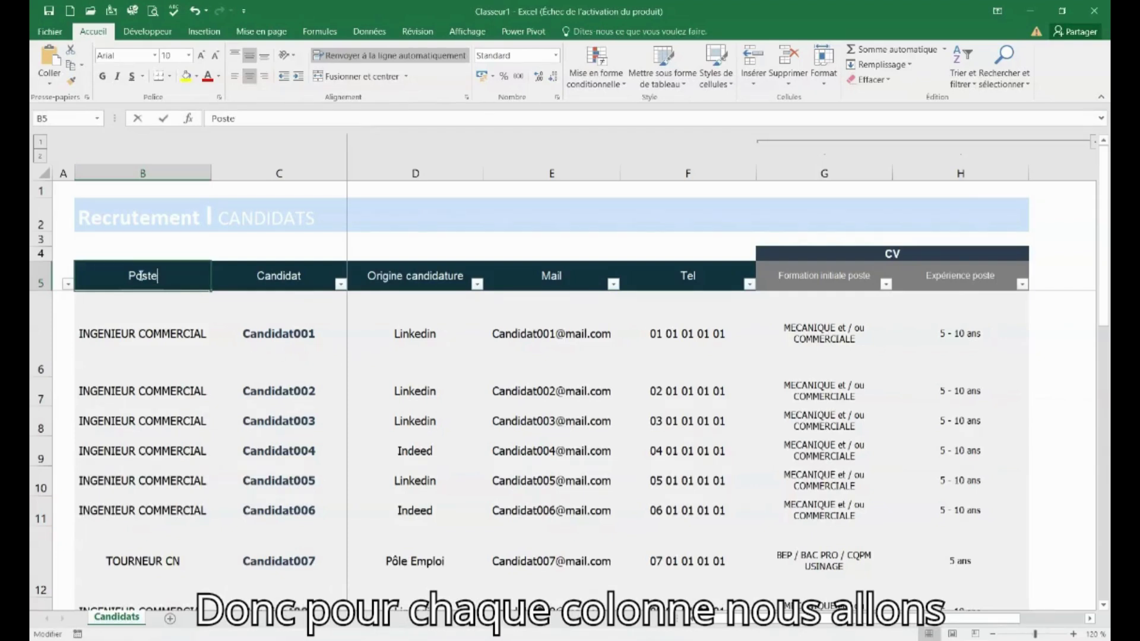
{"action": "double_click", "coordinate": [147, 276]}
{"action": "type", "text": "Metier"}
{"action": "left_click", "coordinate": [154, 323]}
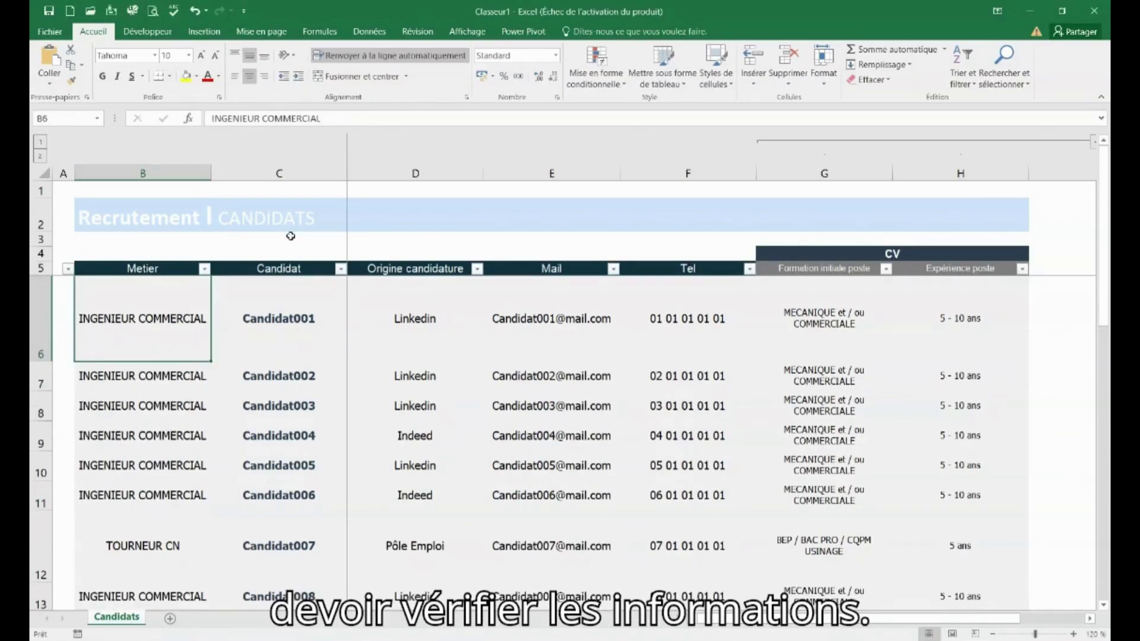
Step: In the Notion database, rename the title property to "Nom et prenom" without the accent and copy that name
{"action": "left_click", "coordinate": [264, 270]}
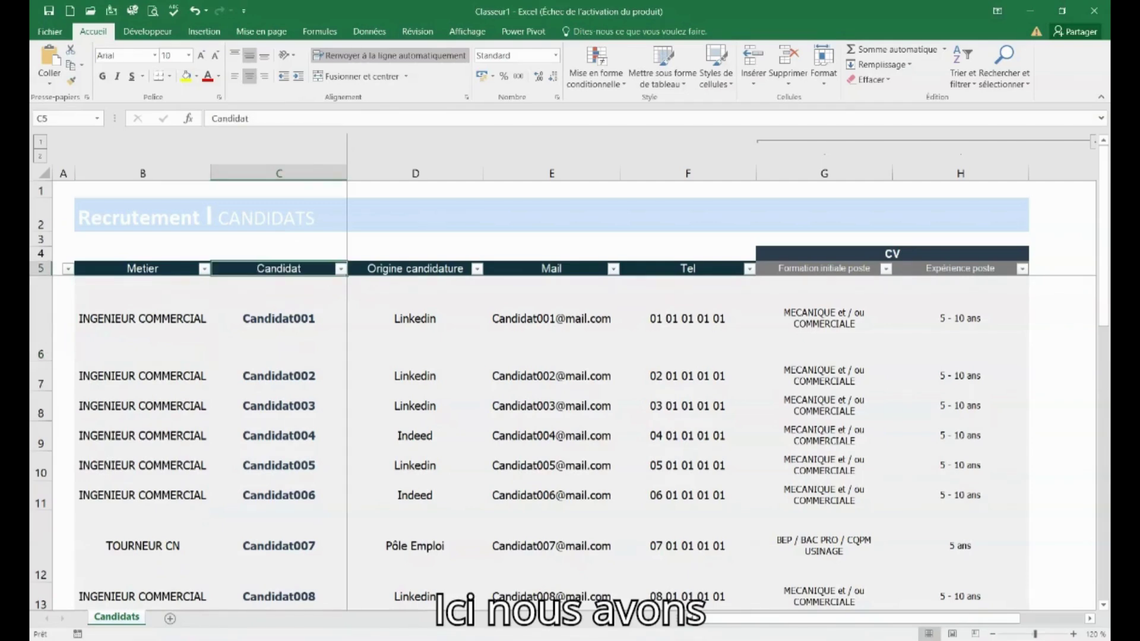
{"action": "mouse_move", "coordinate": [758, 640]}
{"action": "mouse_move", "coordinate": [573, 640]}
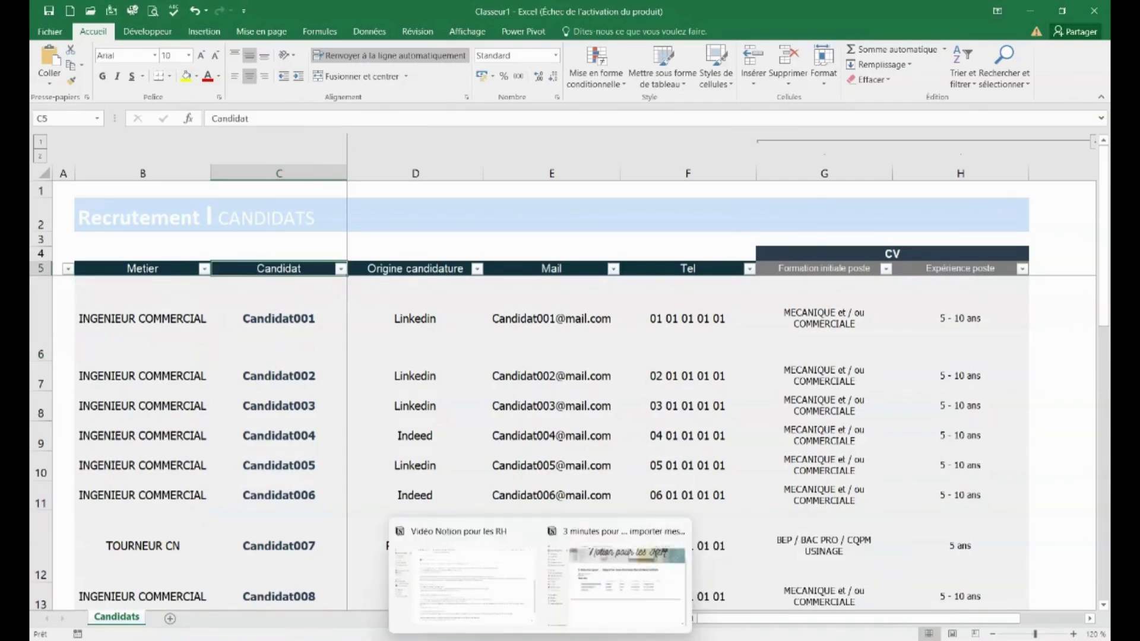
{"action": "left_click", "coordinate": [604, 588]}
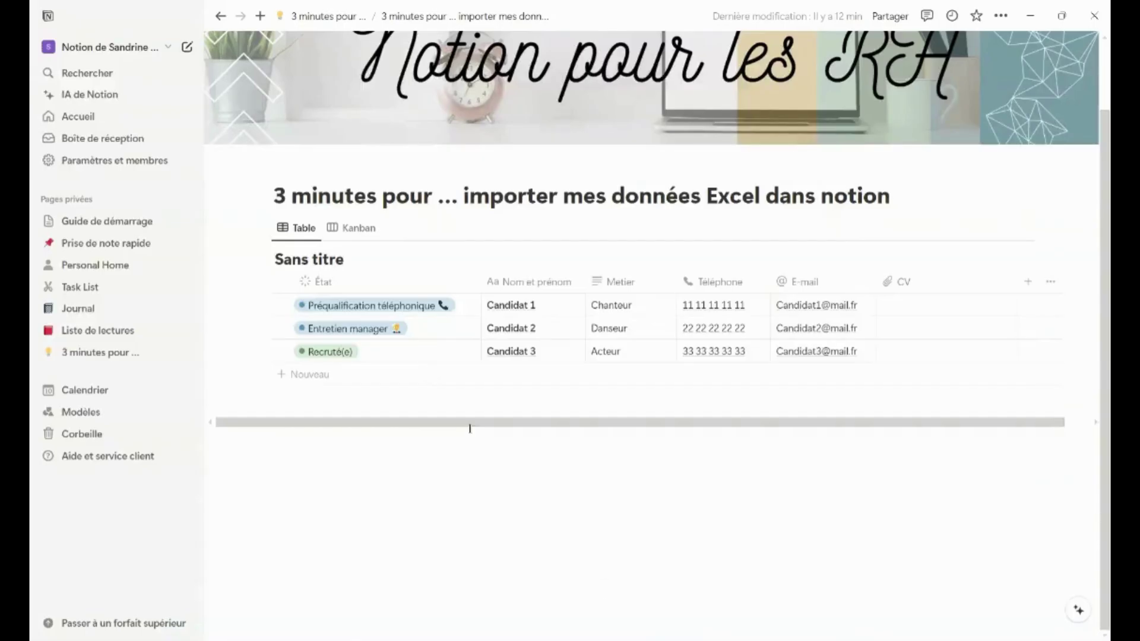
{"action": "left_click", "coordinate": [522, 283]}
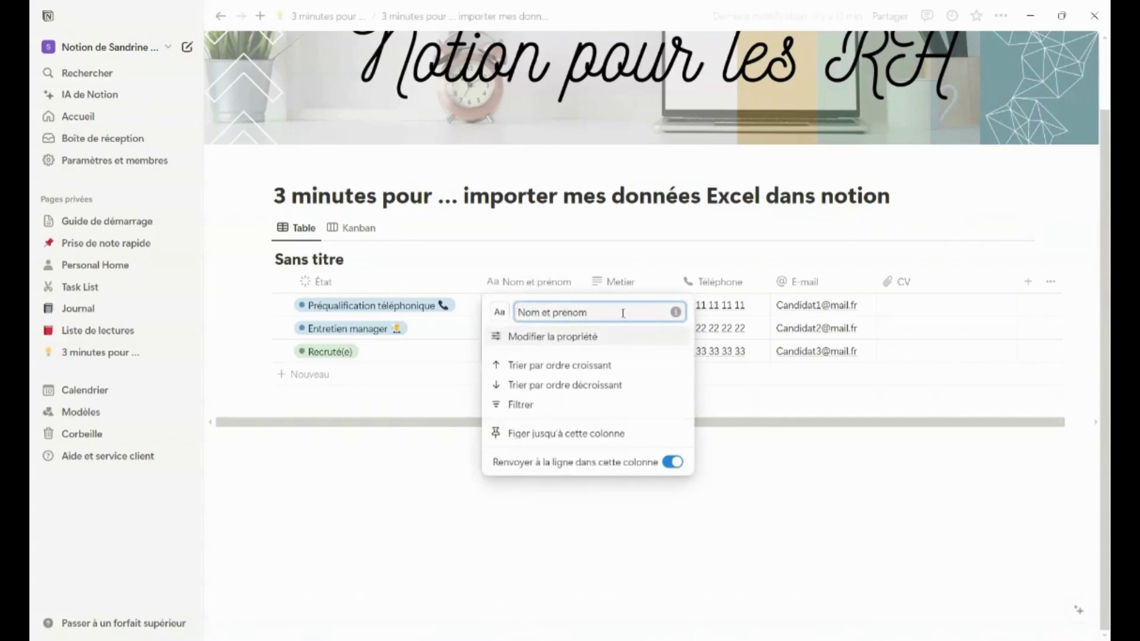
{"action": "left_click_drag", "start_coordinate": [623, 313], "coordinate": [514, 315]}
{"action": "key", "text": "ctrl+c"}
{"action": "left_click", "coordinate": [546, 573]}
Step: In the Excel sheet, replace the Candidat column header with the copied name "Nom et prenom"
{"action": "mouse_move", "coordinate": [664, 640]}
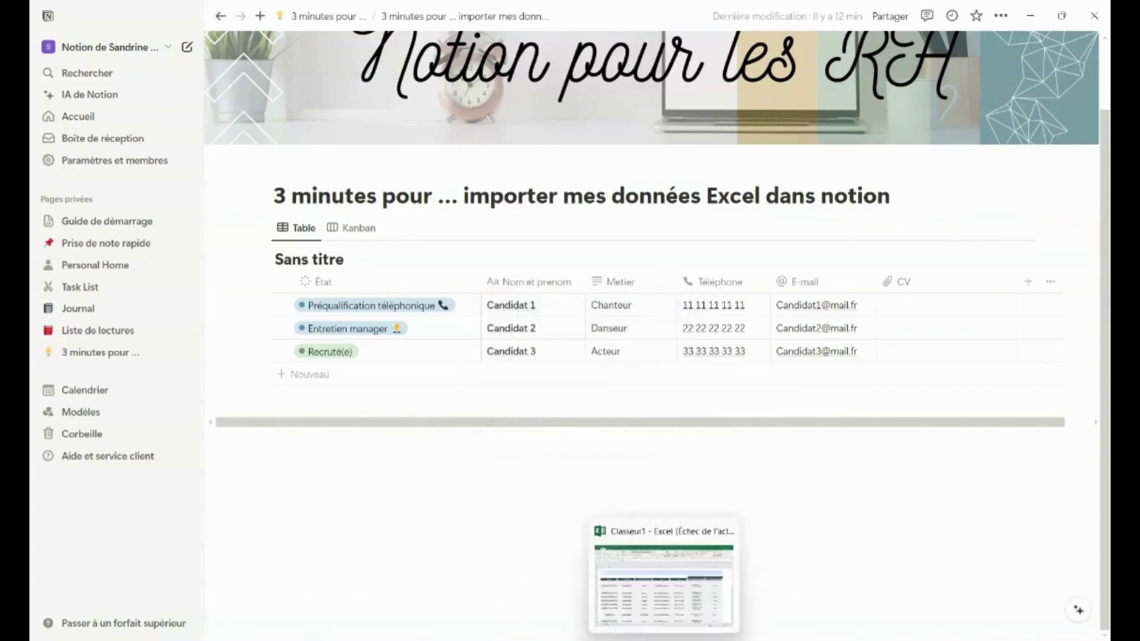
{"action": "left_click", "coordinate": [673, 586]}
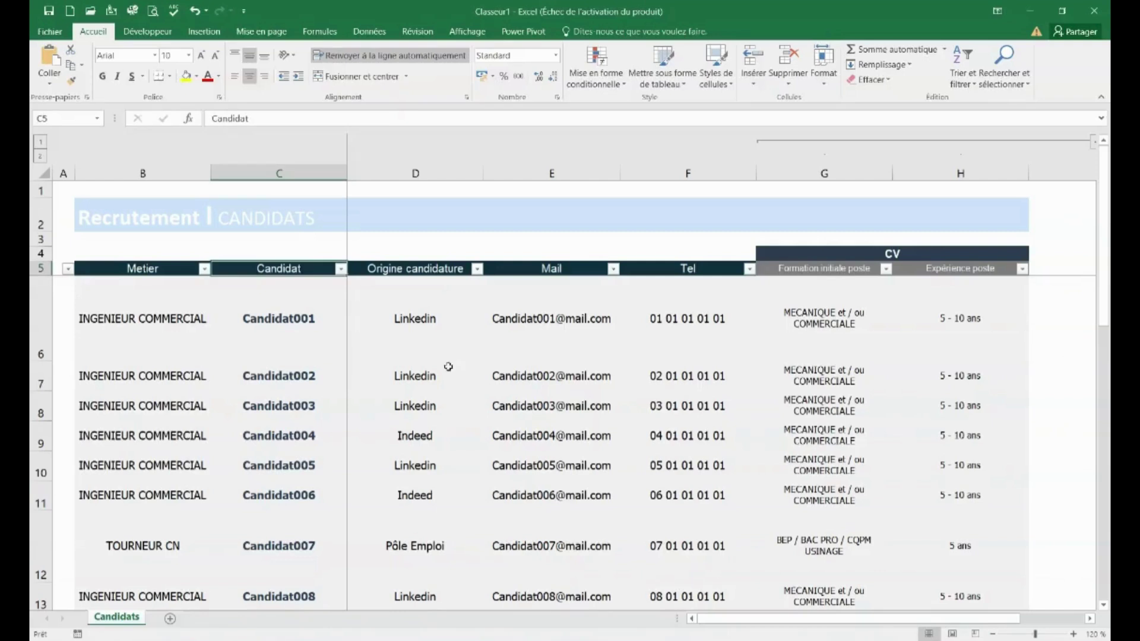
{"action": "double_click", "coordinate": [287, 268]}
{"action": "key", "text": "ctrl+v"}
{"action": "key", "text": "Return"}
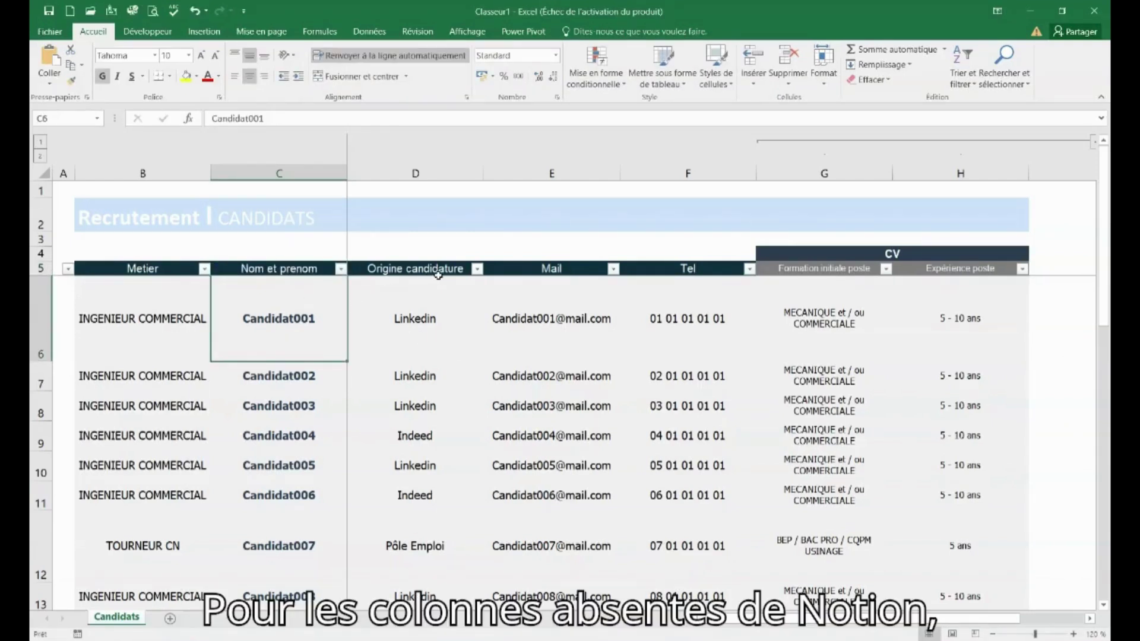
Step: Copy the Origine candidature header from Excel and add a new property with that name to the Notion table
{"action": "left_click", "coordinate": [444, 269]}
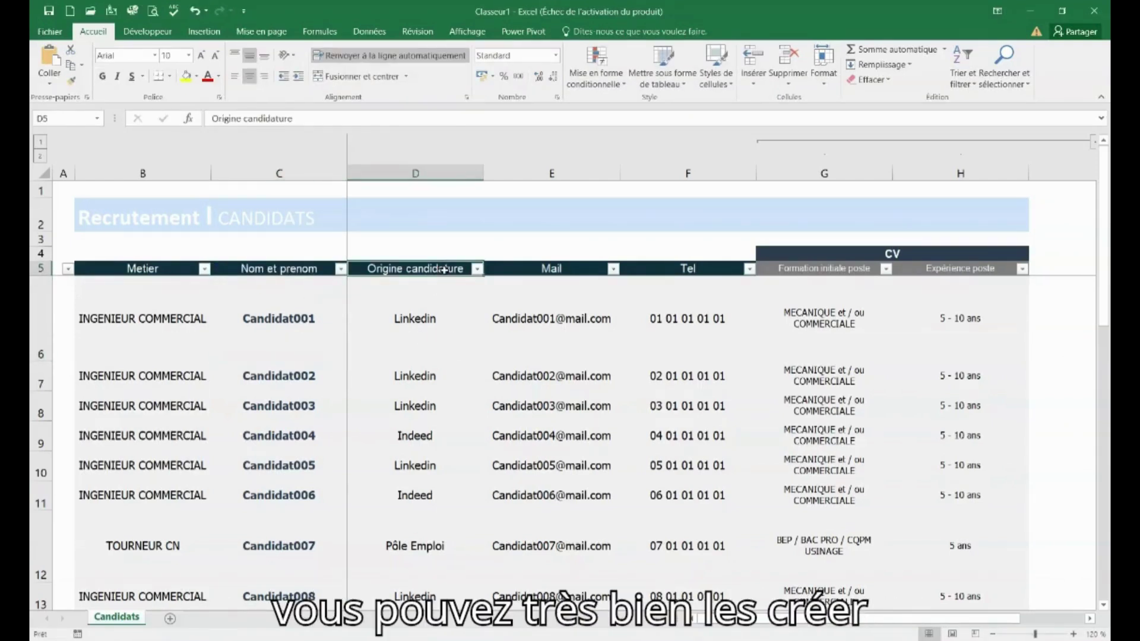
{"action": "double_click", "coordinate": [444, 269]}
{"action": "left_click_drag", "start_coordinate": [464, 269], "coordinate": [385, 289]}
{"action": "key", "text": "ctrl+c"}
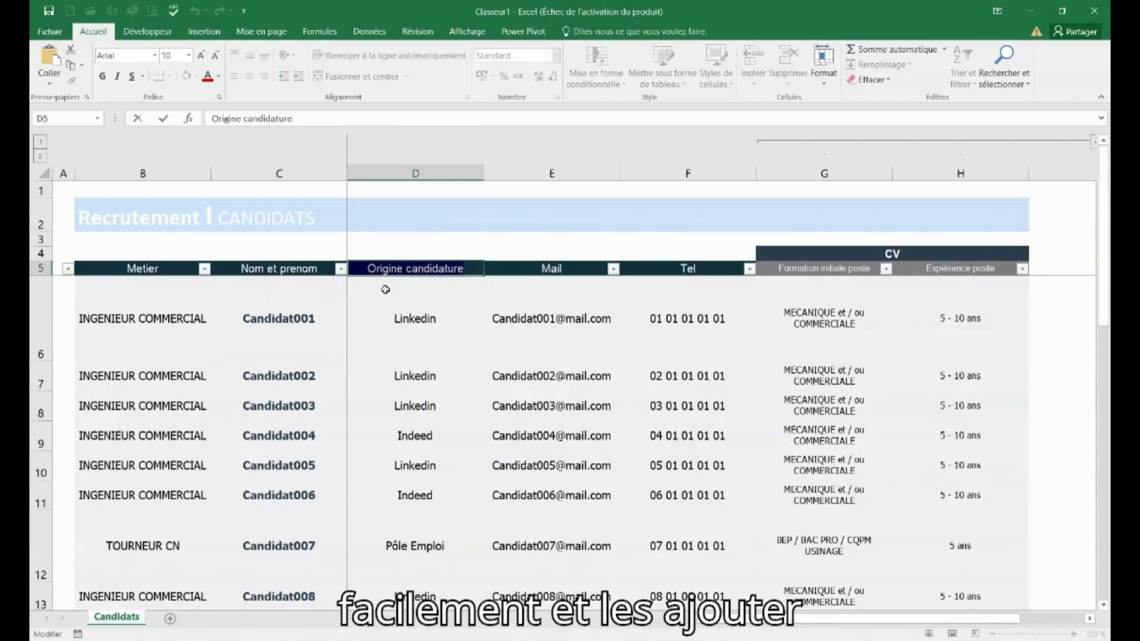
{"action": "left_click", "coordinate": [661, 638]}
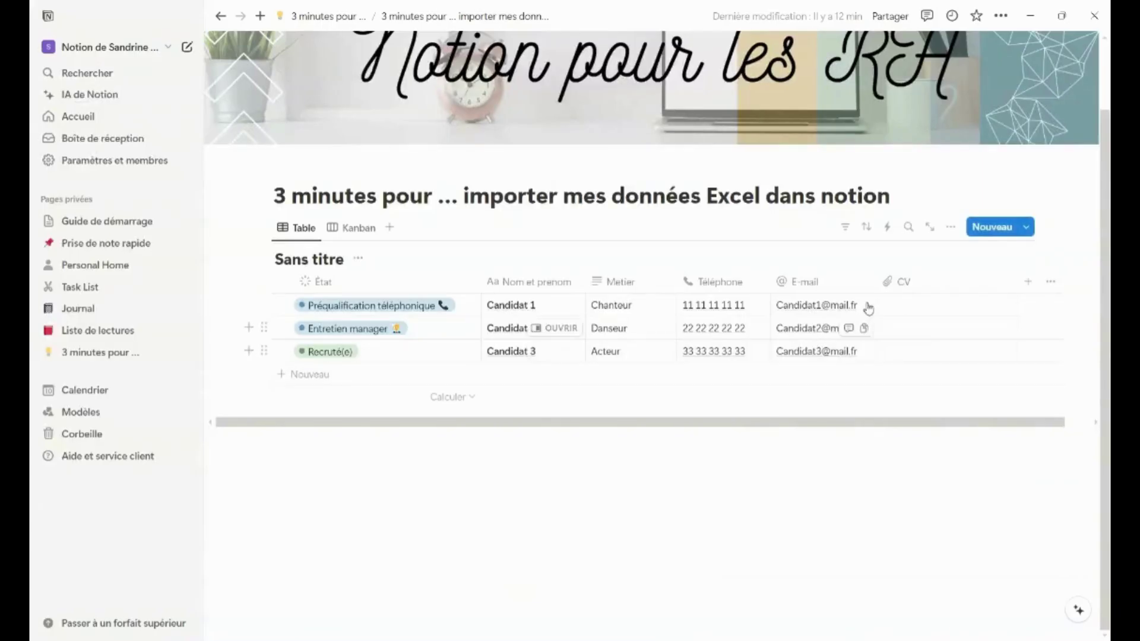
{"action": "left_click", "coordinate": [1028, 282]}
{"action": "key", "text": "ctrl+v"}
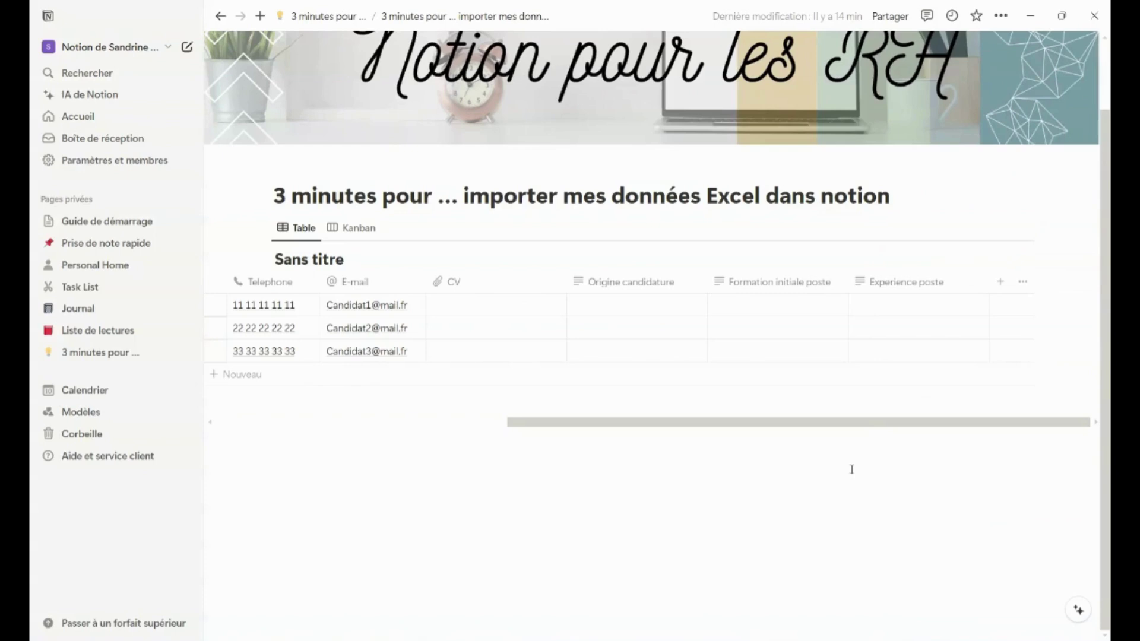
{"action": "left_click_drag", "start_coordinate": [861, 426], "coordinate": [463, 437]}
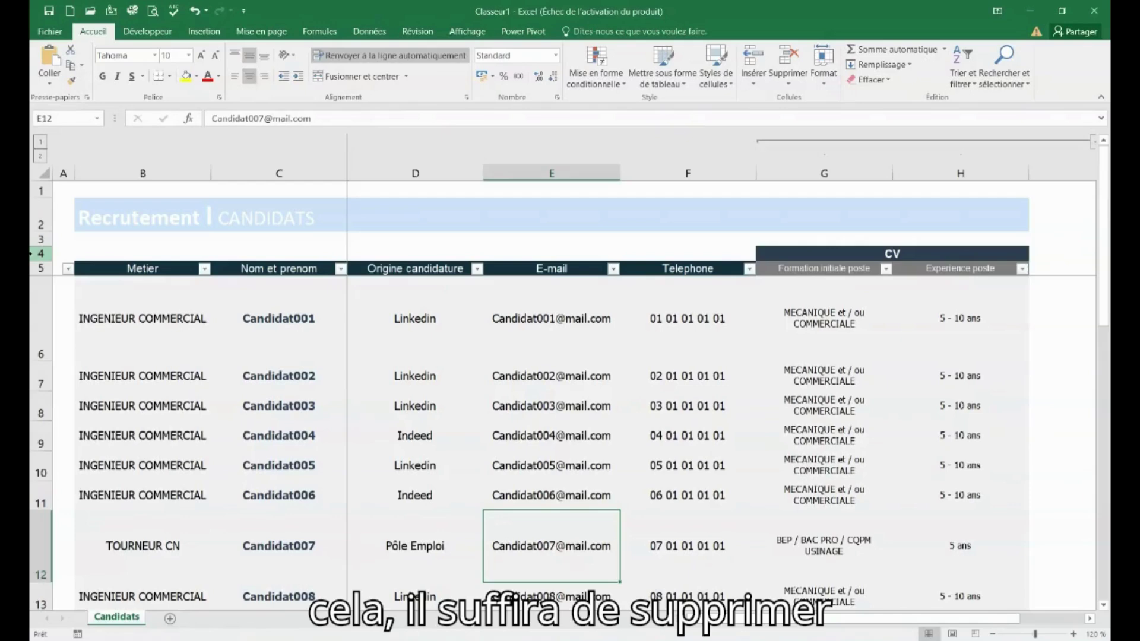
Step: Delete rows 1 to 4 above the Excel column headers and the empty column A
{"action": "left_click_drag", "start_coordinate": [30, 253], "coordinate": [46, 196]}
{"action": "right_click", "coordinate": [46, 196]}
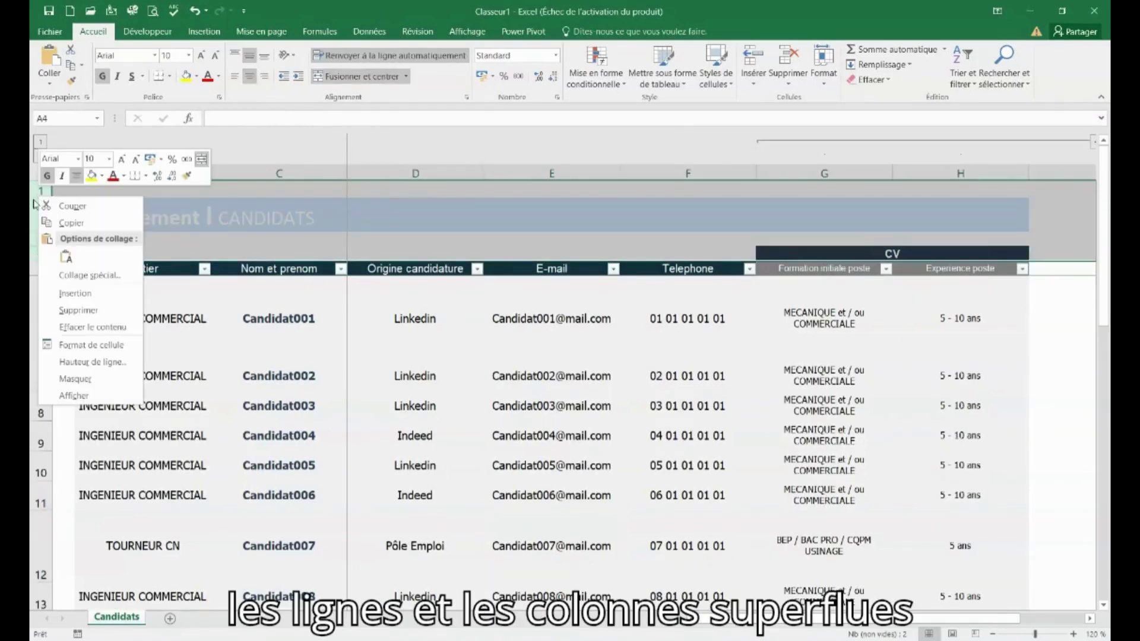
{"action": "left_click", "coordinate": [56, 314]}
{"action": "right_click", "coordinate": [65, 178]}
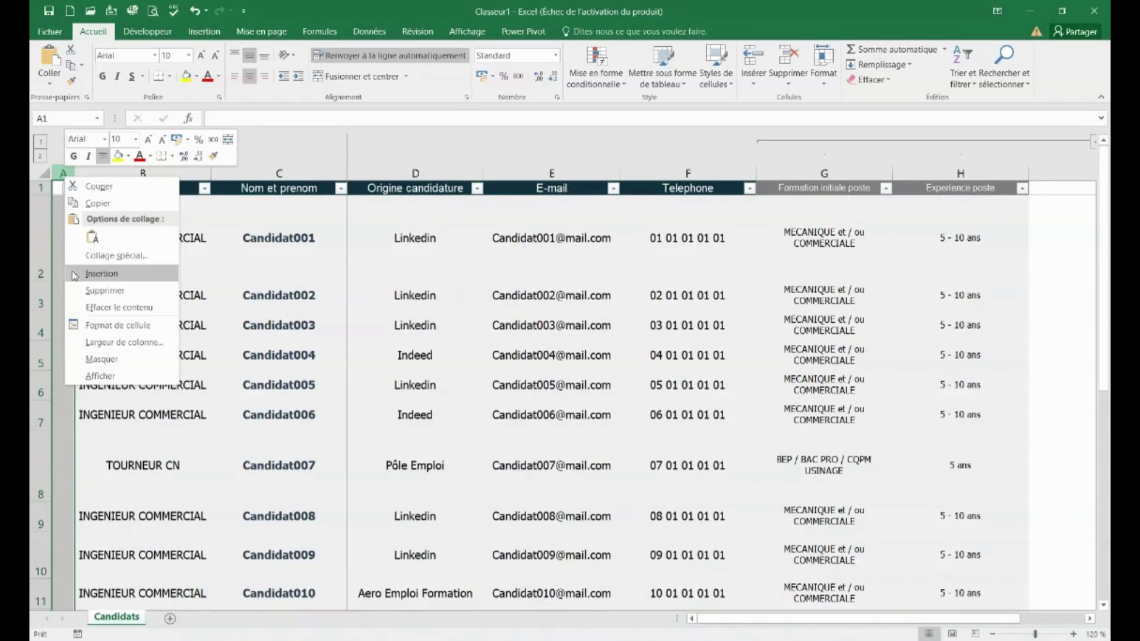
{"action": "left_click", "coordinate": [89, 285]}
Step: Save the cleaned workbook as a semicolon-separated CSV file, accepting the loss of workbook features
{"action": "left_click", "coordinate": [49, 32]}
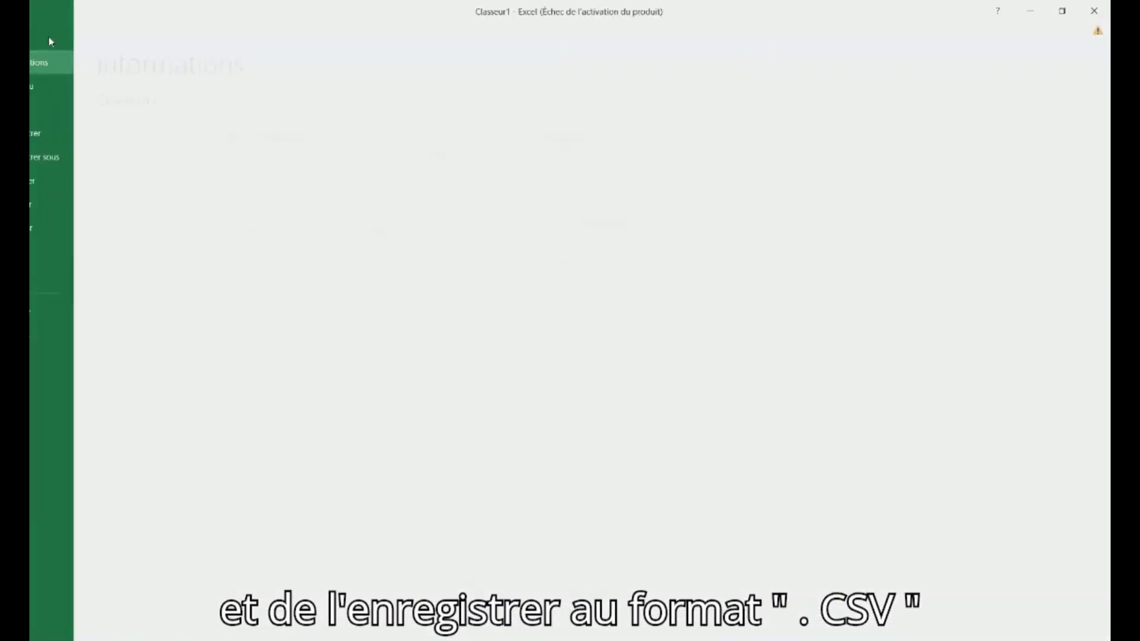
{"action": "left_click", "coordinate": [73, 156]}
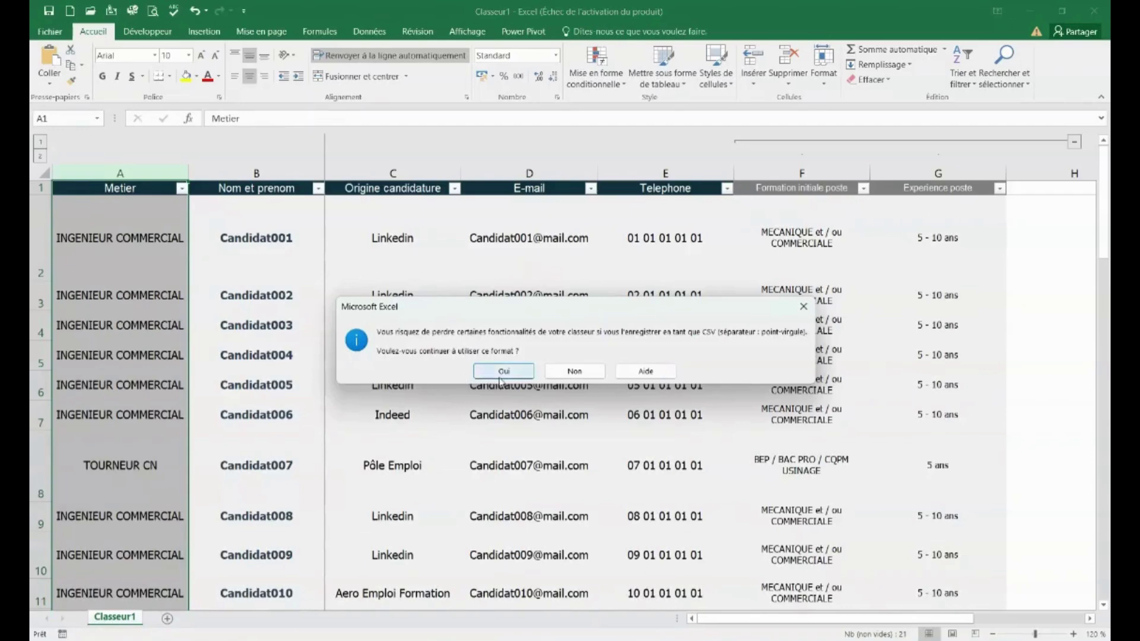
{"action": "left_click", "coordinate": [503, 371]}
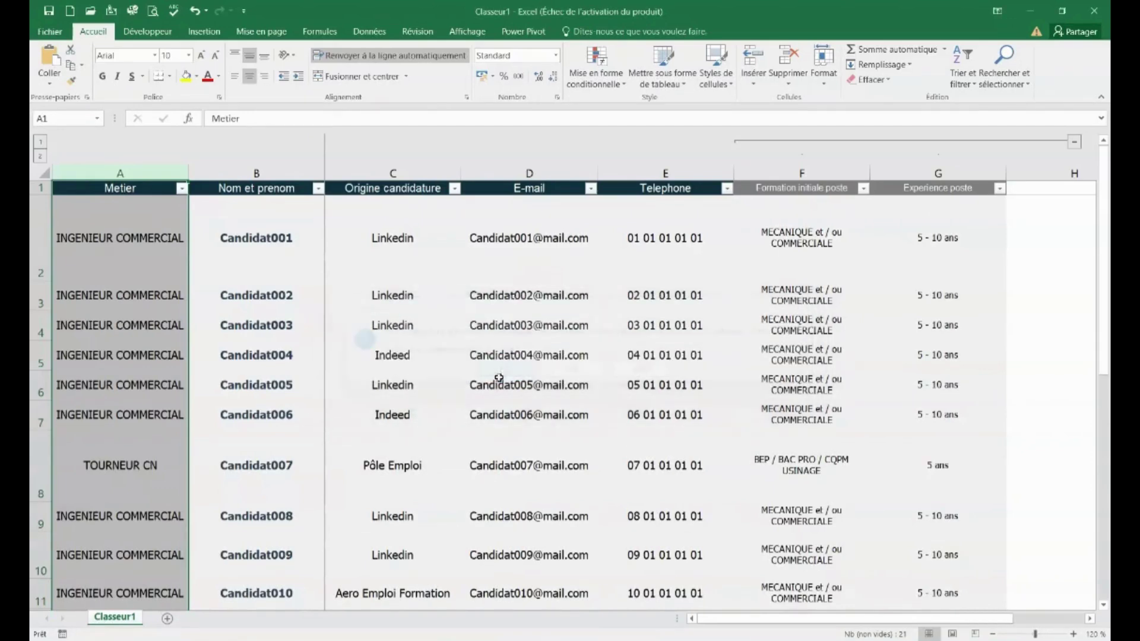
{"action": "left_click", "coordinate": [501, 384]}
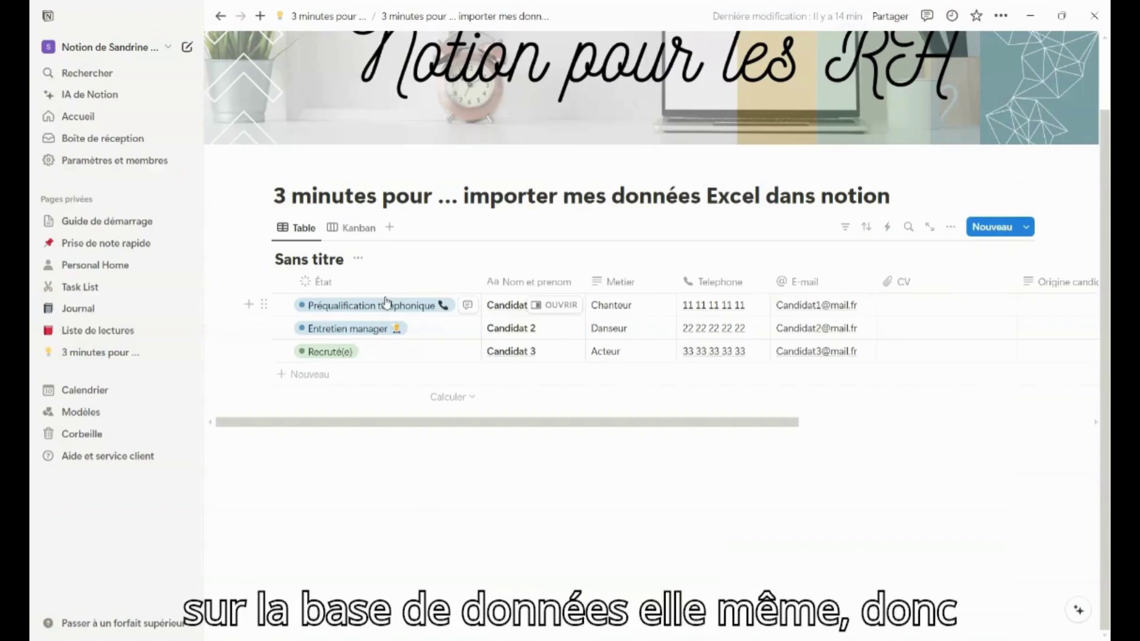
Step: Display the untitled Notion database as its own page and merge the saved CSV file into it
{"action": "left_click", "coordinate": [358, 260]}
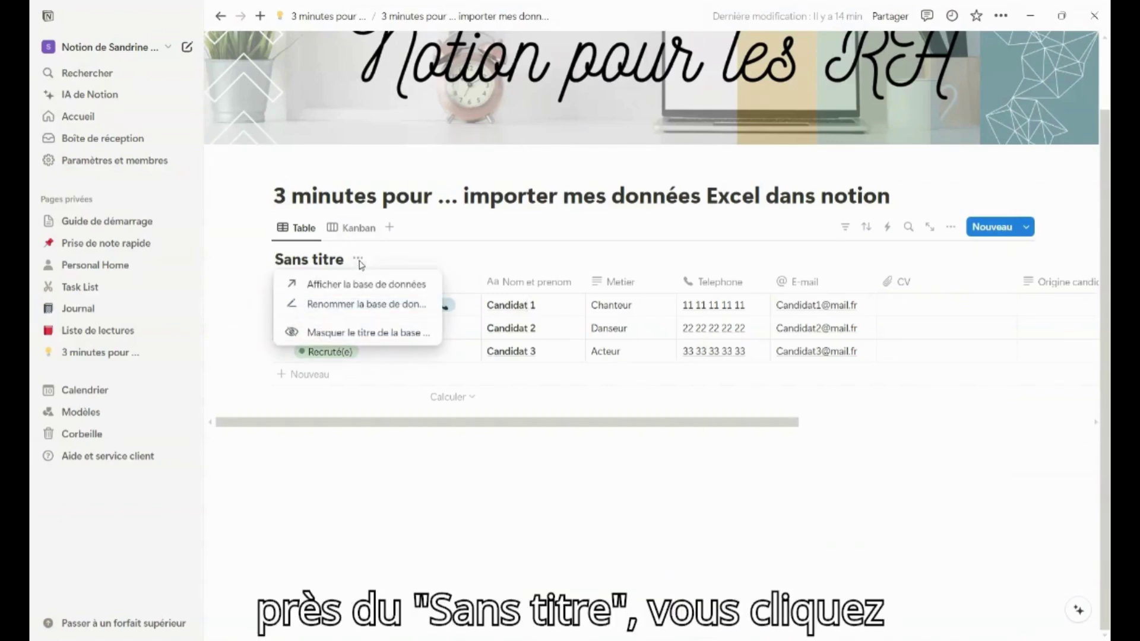
{"action": "left_click", "coordinate": [330, 291]}
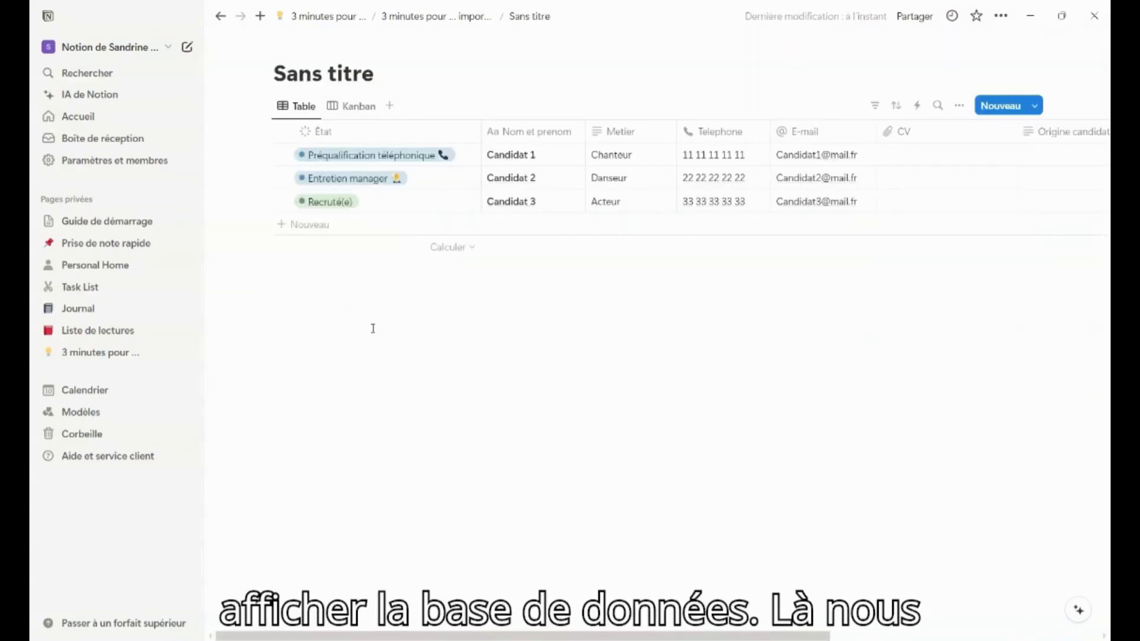
{"action": "left_click", "coordinate": [1000, 16]}
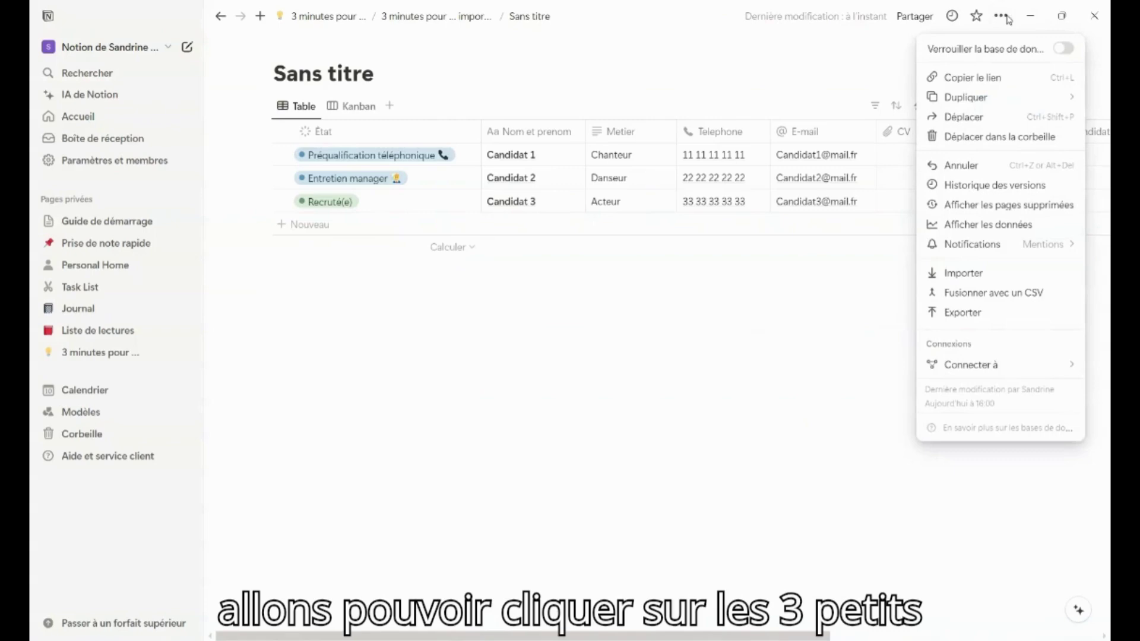
{"action": "left_click", "coordinate": [1007, 297]}
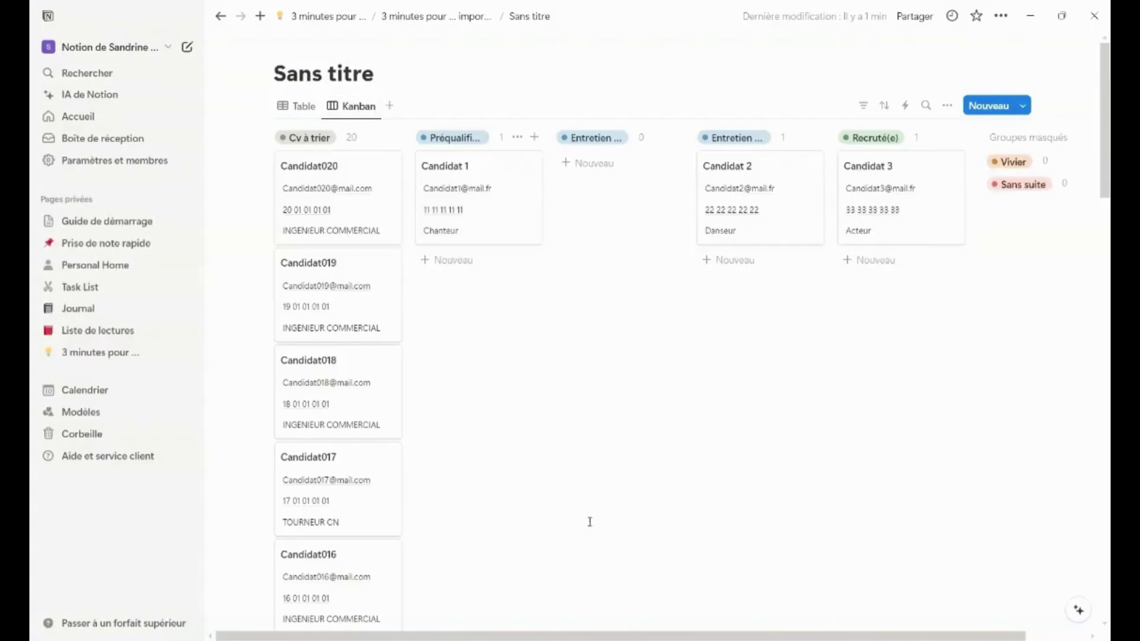
Step: Check the imported candidates in the Kanban and Table views of the untitled database
{"action": "scroll", "coordinate": [575, 519], "scroll_direction": "down", "scroll_amount": 2}
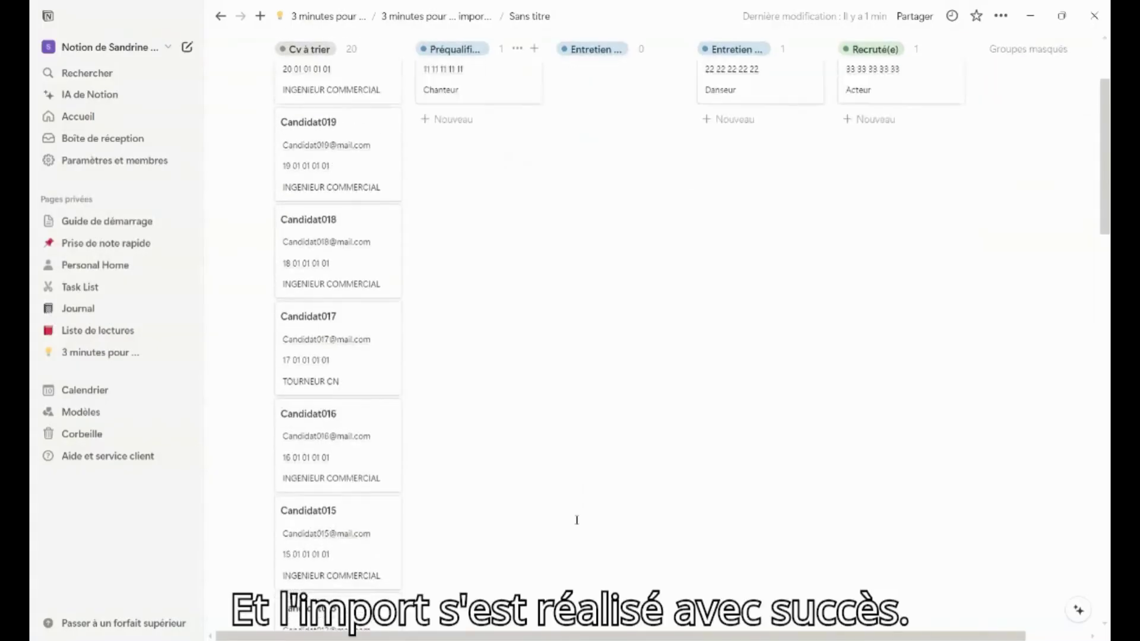
{"action": "scroll", "coordinate": [575, 519], "scroll_direction": "up", "scroll_amount": 2}
{"action": "left_click", "coordinate": [288, 106]}
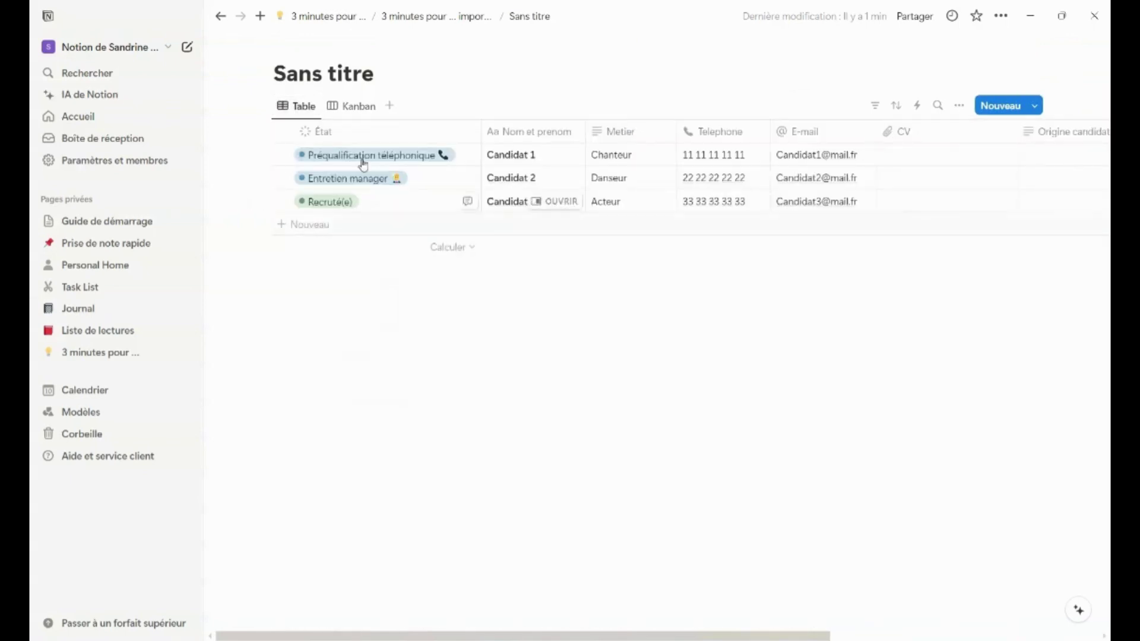
{"action": "left_click", "coordinate": [874, 107]}
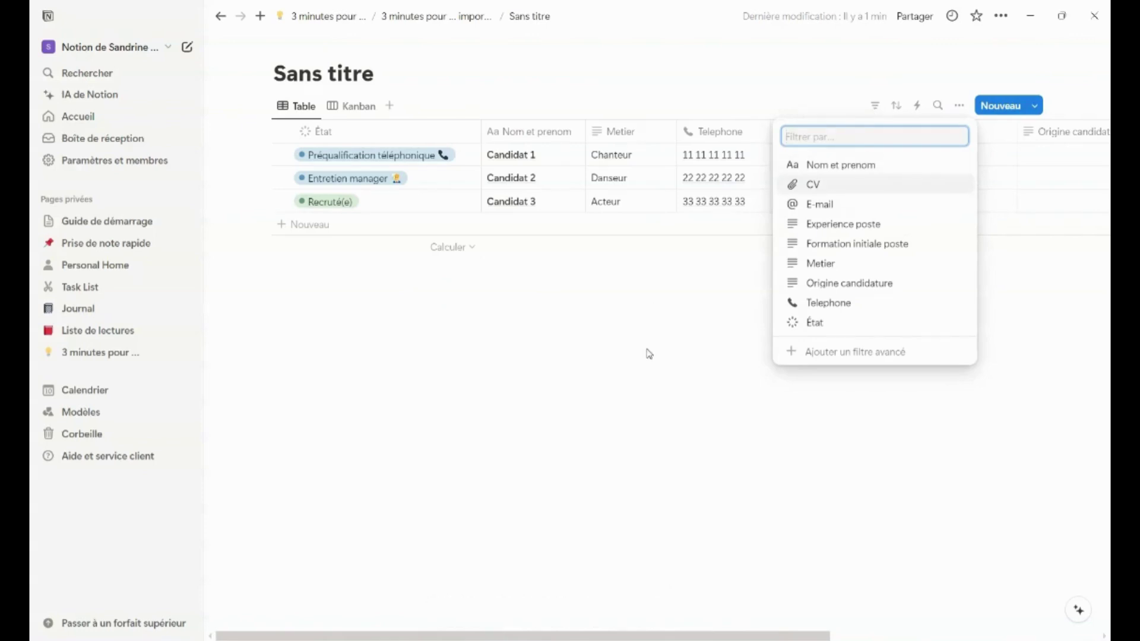
{"action": "left_click", "coordinate": [348, 254]}
{"action": "left_click", "coordinate": [355, 105]}
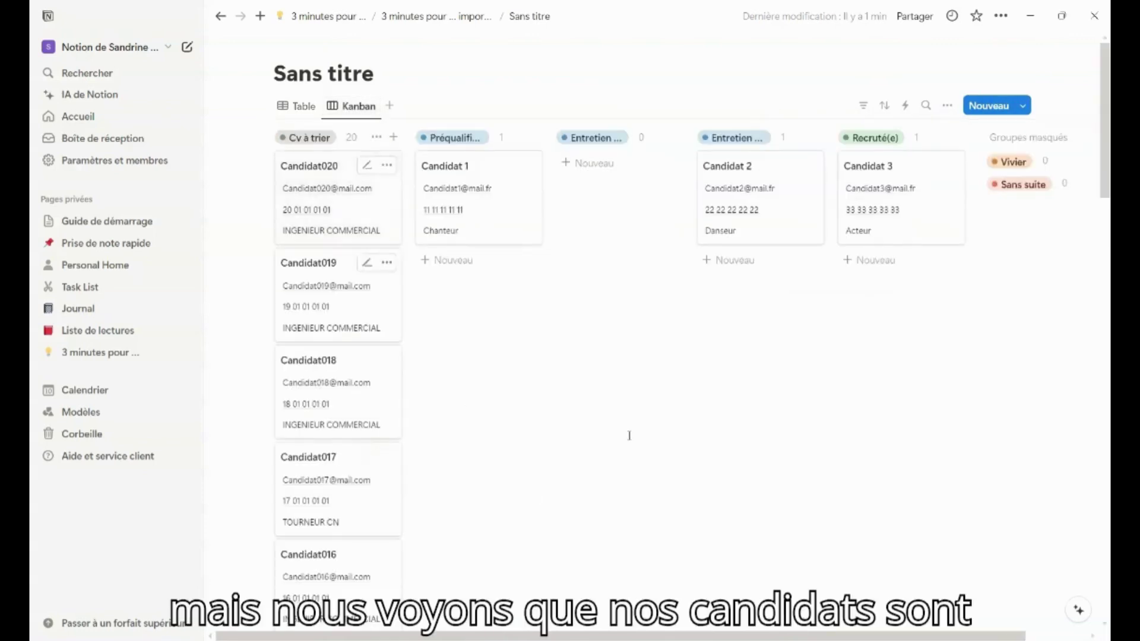
{"action": "scroll", "coordinate": [628, 435], "scroll_direction": "down", "scroll_amount": 15}
{"action": "scroll", "coordinate": [496, 461], "scroll_direction": "up", "scroll_amount": 10}
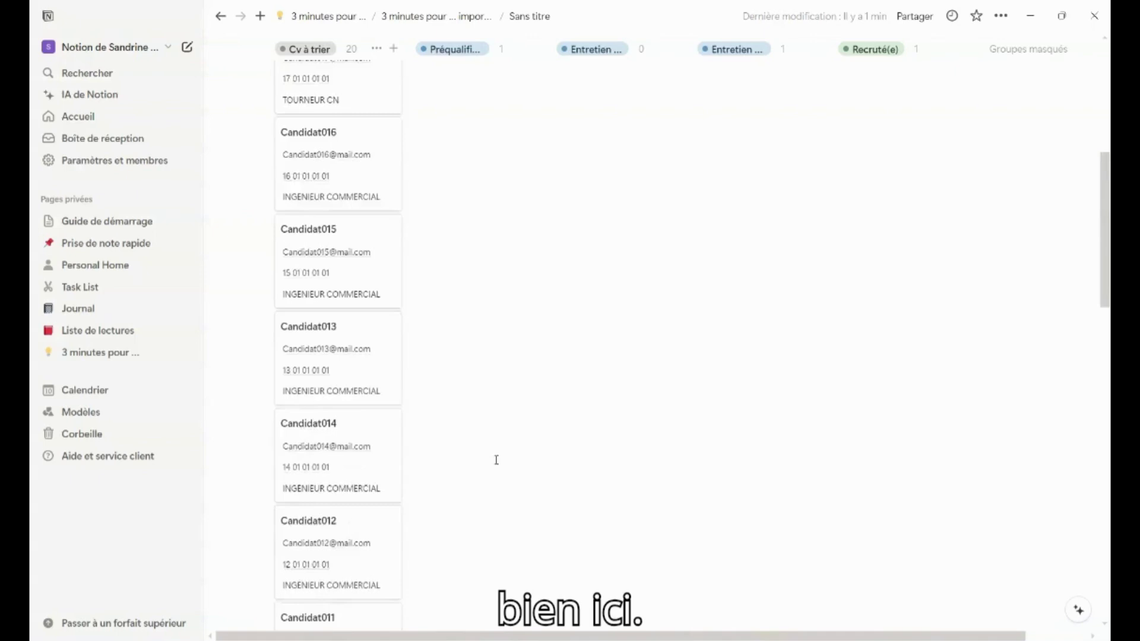
Step: Return to the page "3 minutes pour ... importer mes données Excel dans notion" and review the merged candidates in its table
{"action": "left_click", "coordinate": [100, 352]}
{"action": "scroll", "coordinate": [465, 429], "scroll_direction": "down", "scroll_amount": 10}
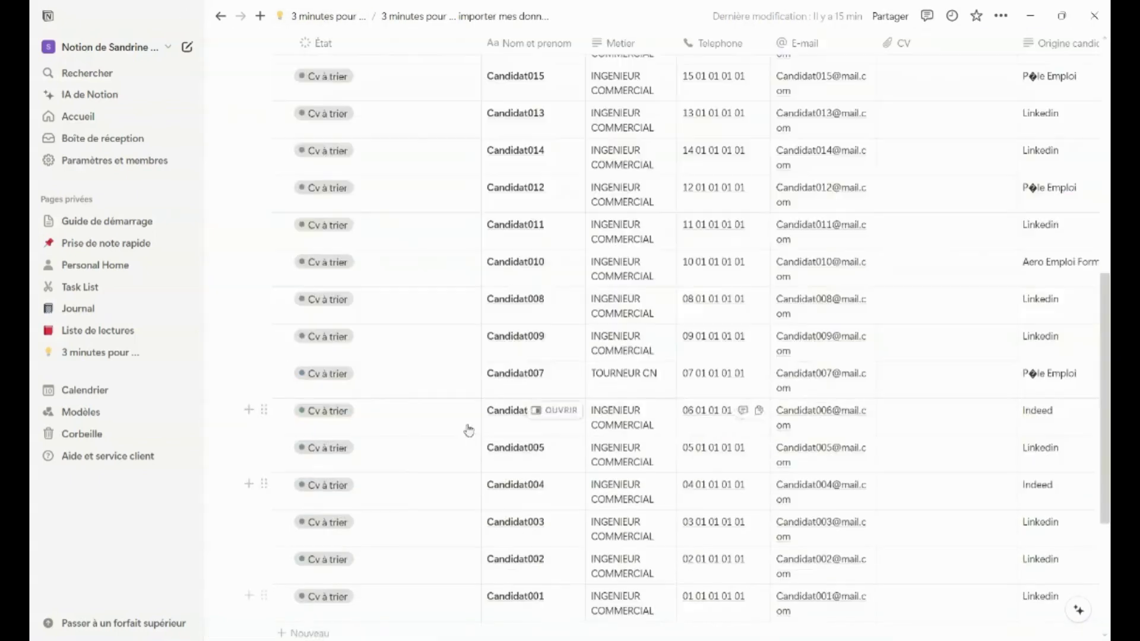
{"action": "scroll", "coordinate": [420, 445], "scroll_direction": "up", "scroll_amount": 8}
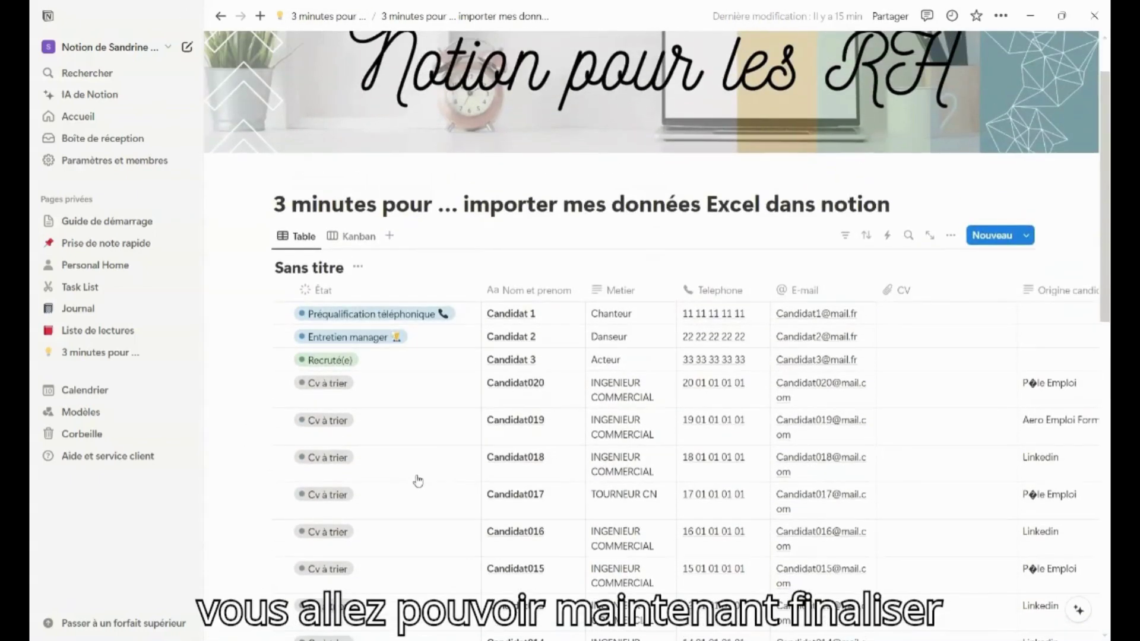
{"action": "scroll", "coordinate": [418, 481], "scroll_direction": "down", "scroll_amount": 2}
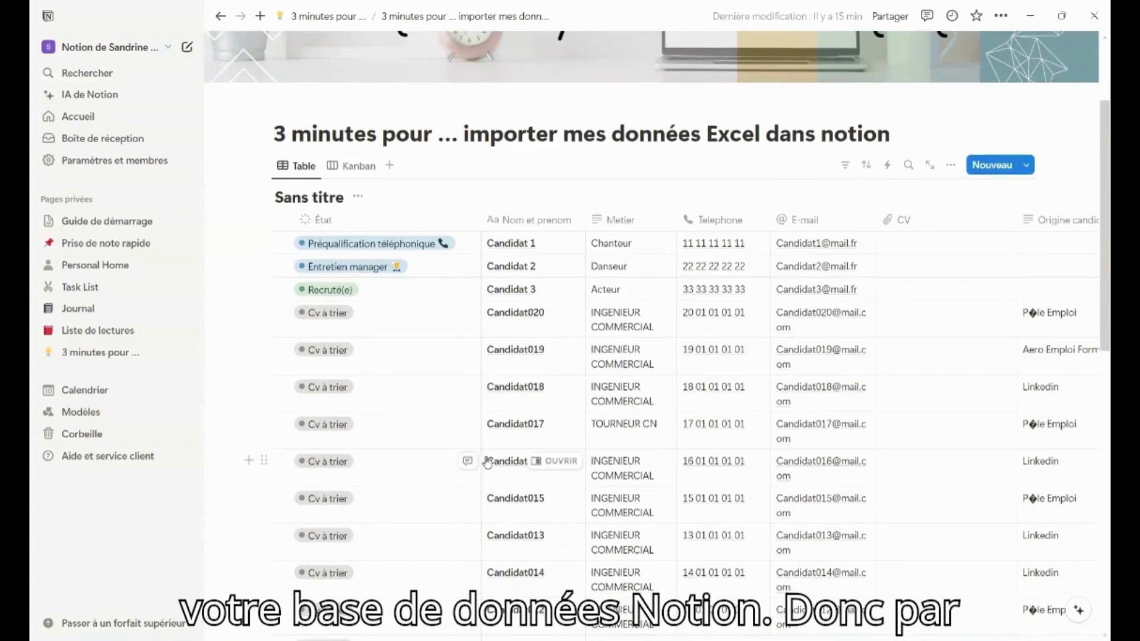
Step: Change the type of the Metier property to Sélection multiple
{"action": "left_click", "coordinate": [622, 219]}
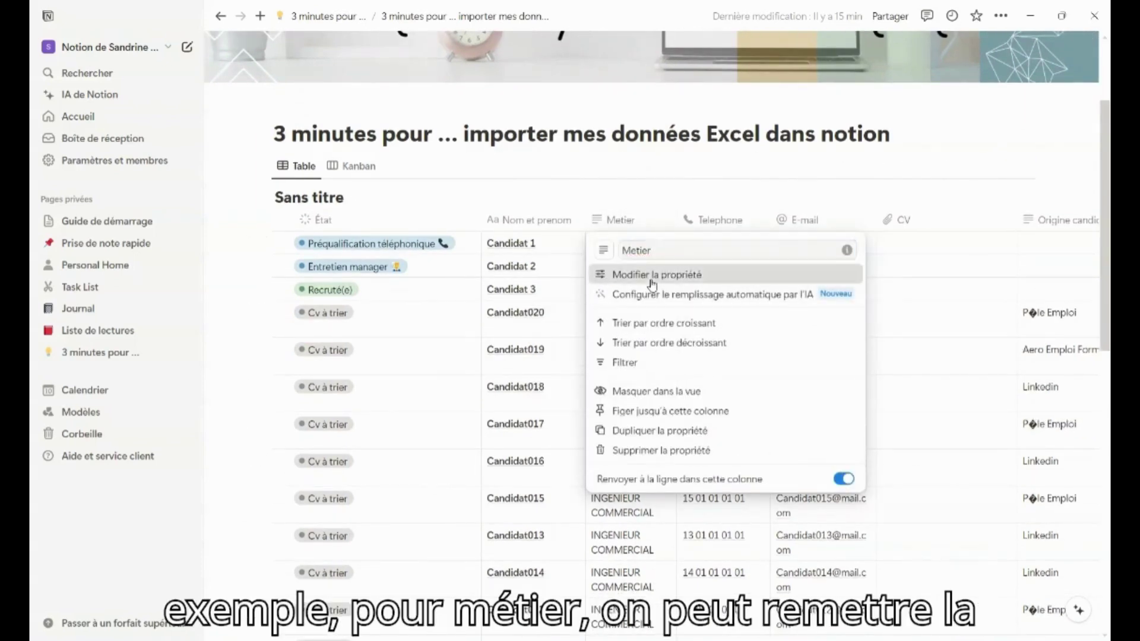
{"action": "left_click", "coordinate": [620, 274]}
{"action": "left_click", "coordinate": [1065, 132]}
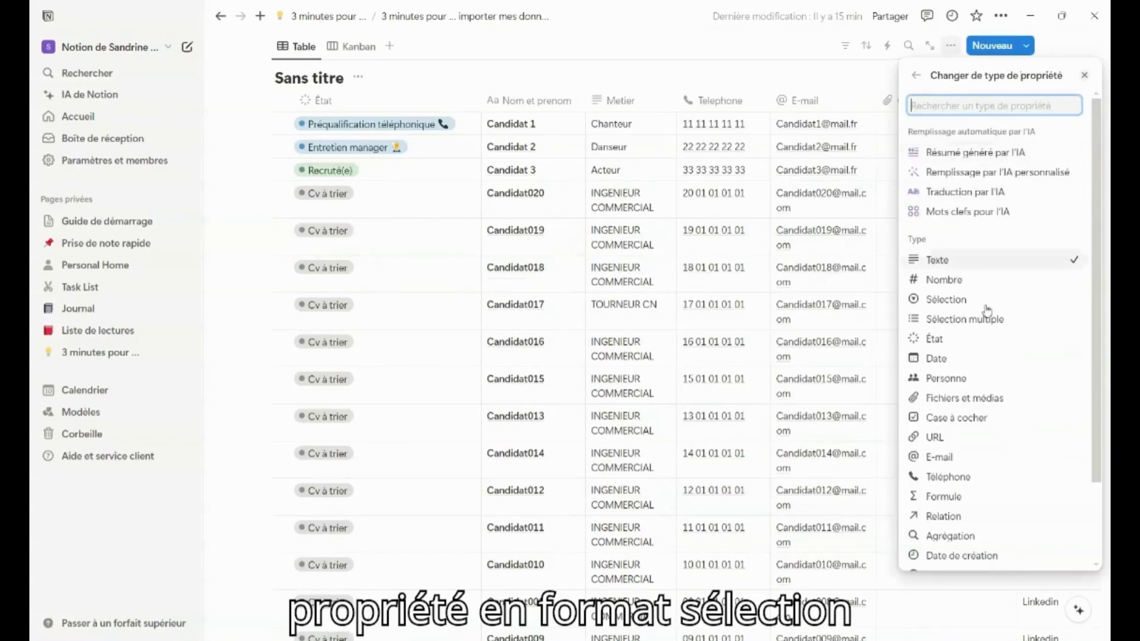
{"action": "left_click", "coordinate": [997, 320]}
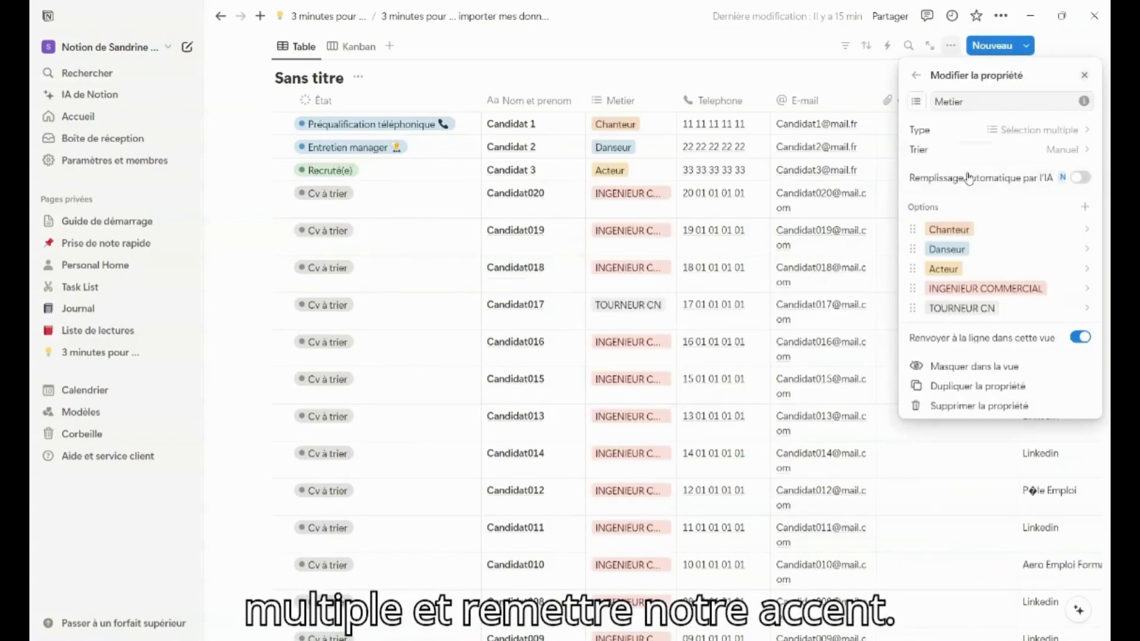
Step: Rename the Metier property as Métier with its accent and close the property settings
{"action": "left_click", "coordinate": [948, 101]}
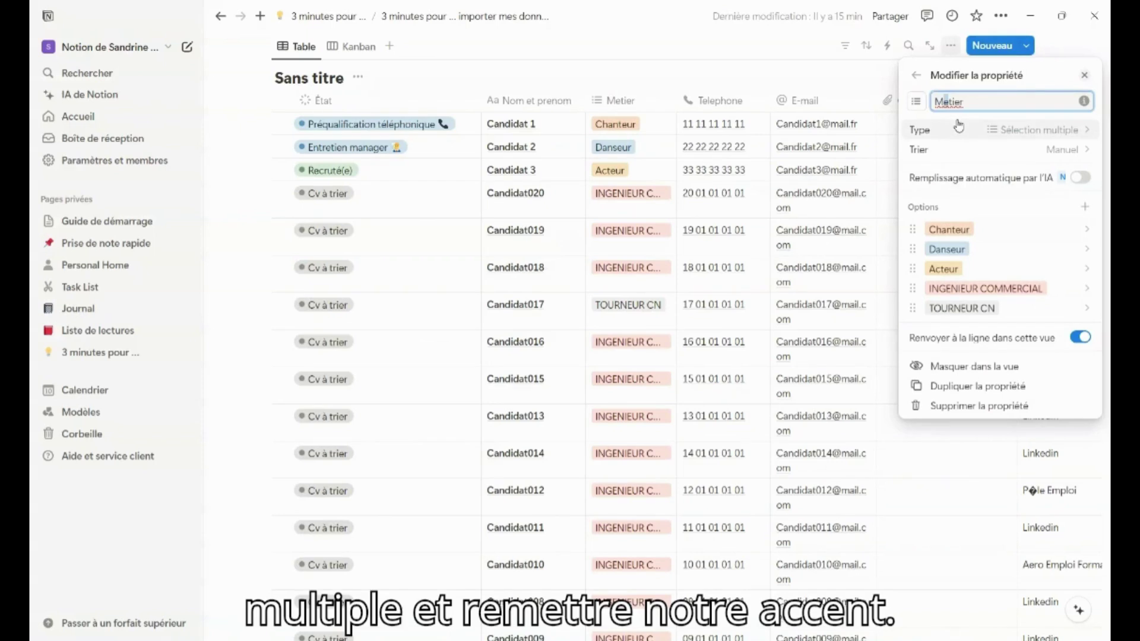
{"action": "key", "text": "Right"}
{"action": "key", "text": "BackSpace"}
{"action": "type", "text": "é"}
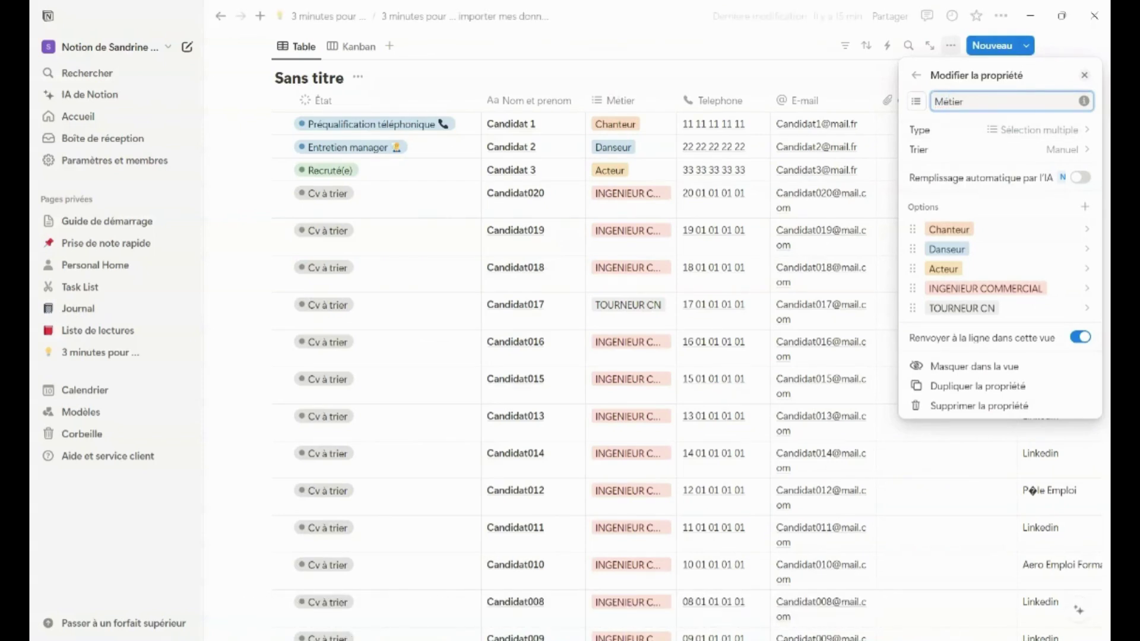
{"action": "left_click", "coordinate": [749, 72]}
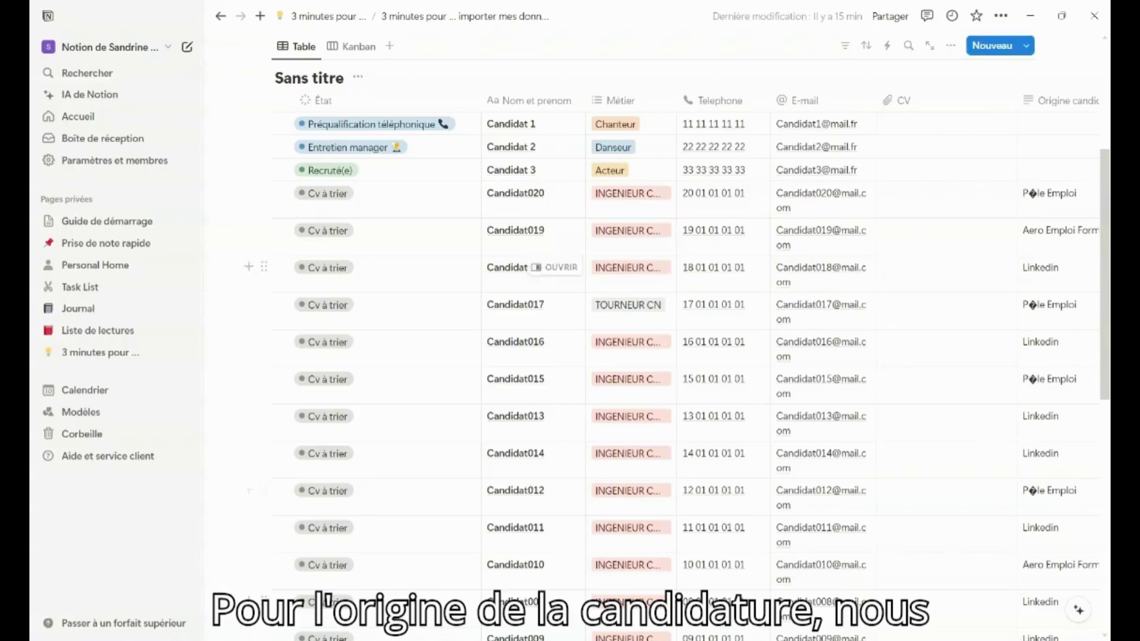
Step: Move the Origine candidature column between Métier and Telephone and change its type to Sélection multiple
{"action": "left_click_drag", "start_coordinate": [1063, 99], "coordinate": [692, 97]}
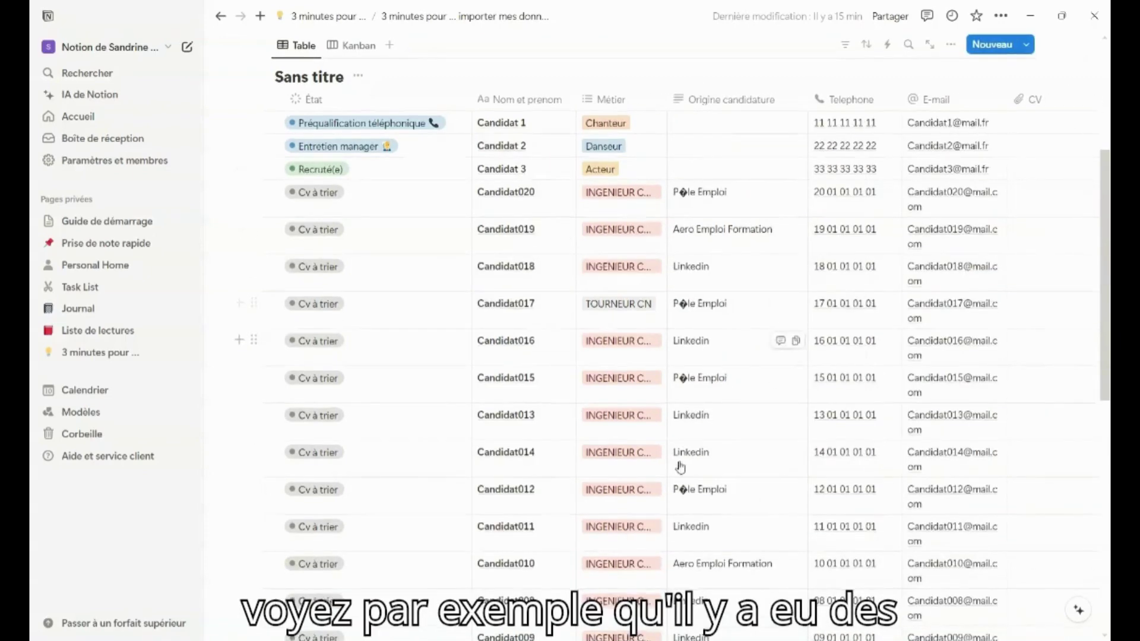
{"action": "scroll", "coordinate": [679, 469], "scroll_direction": "down", "scroll_amount": 5}
{"action": "scroll", "coordinate": [688, 356], "scroll_direction": "down", "scroll_amount": 1}
{"action": "scroll", "coordinate": [716, 330], "scroll_direction": "up", "scroll_amount": 10}
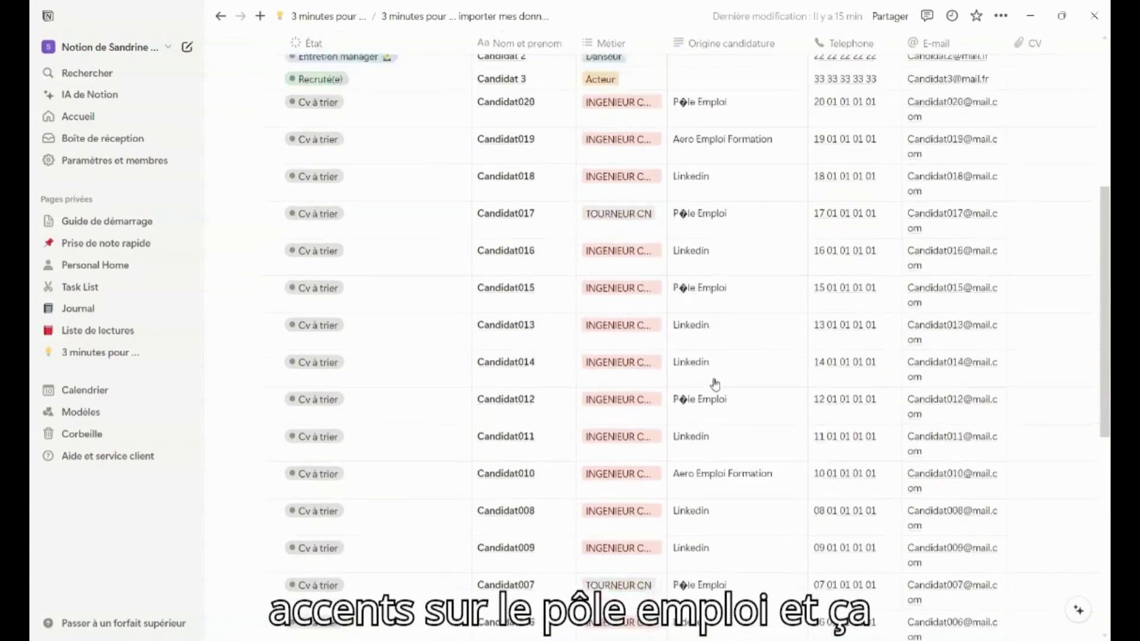
{"action": "left_click", "coordinate": [742, 311]}
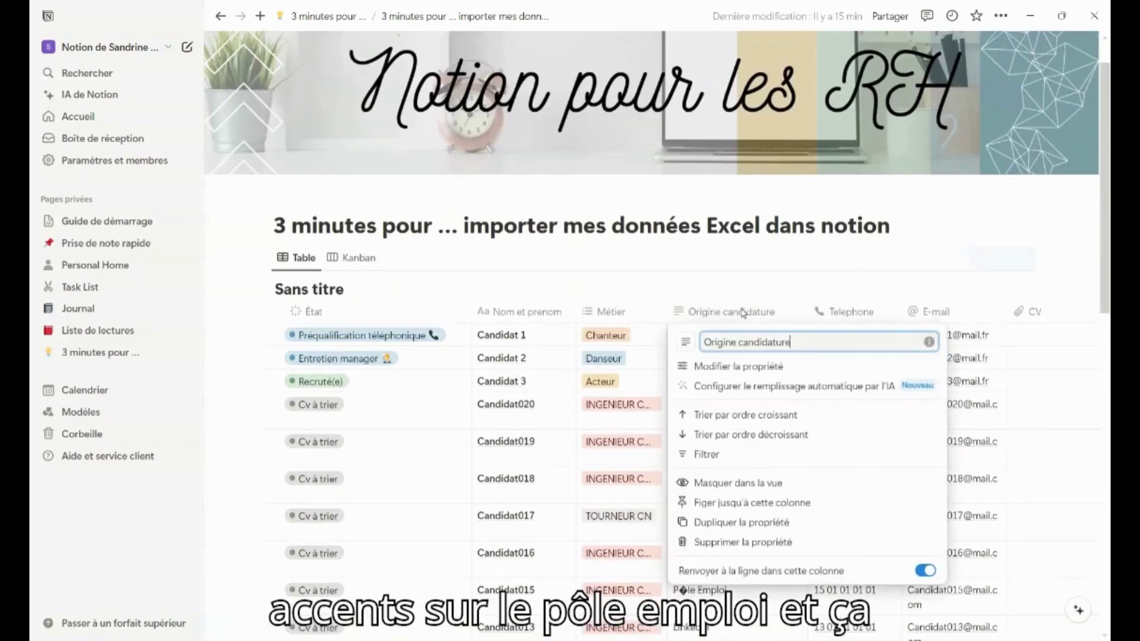
{"action": "left_click", "coordinate": [697, 366]}
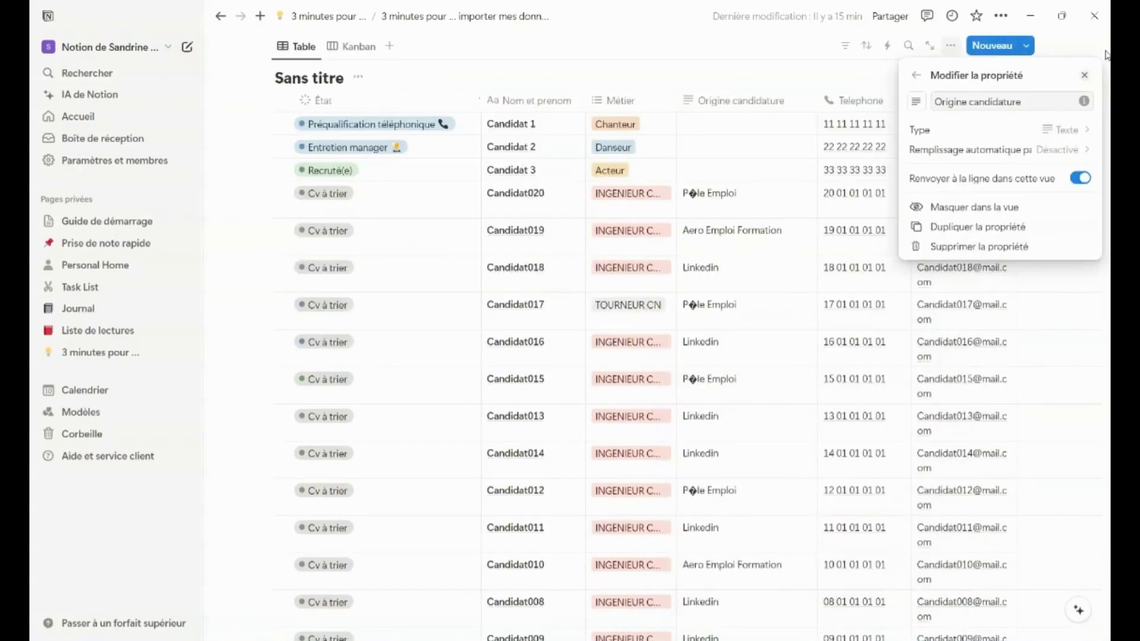
{"action": "left_click", "coordinate": [1049, 132]}
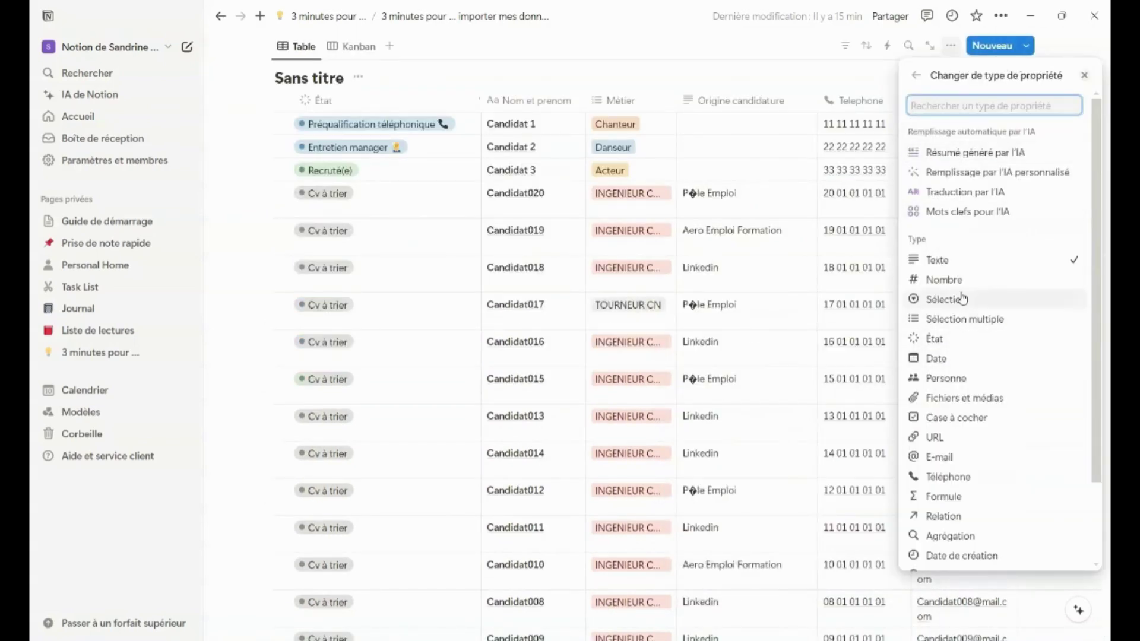
{"action": "left_click", "coordinate": [966, 318]}
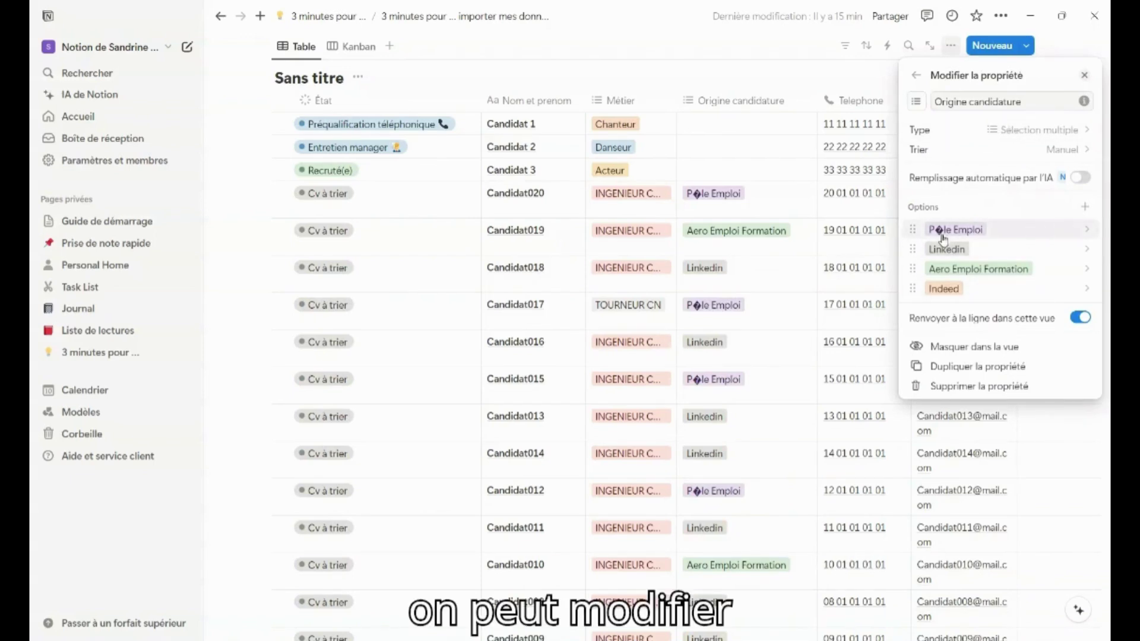
Step: Correct the garbled first option of Origine candidature to Pôle Emploi and close the property settings
{"action": "left_click", "coordinate": [915, 229]}
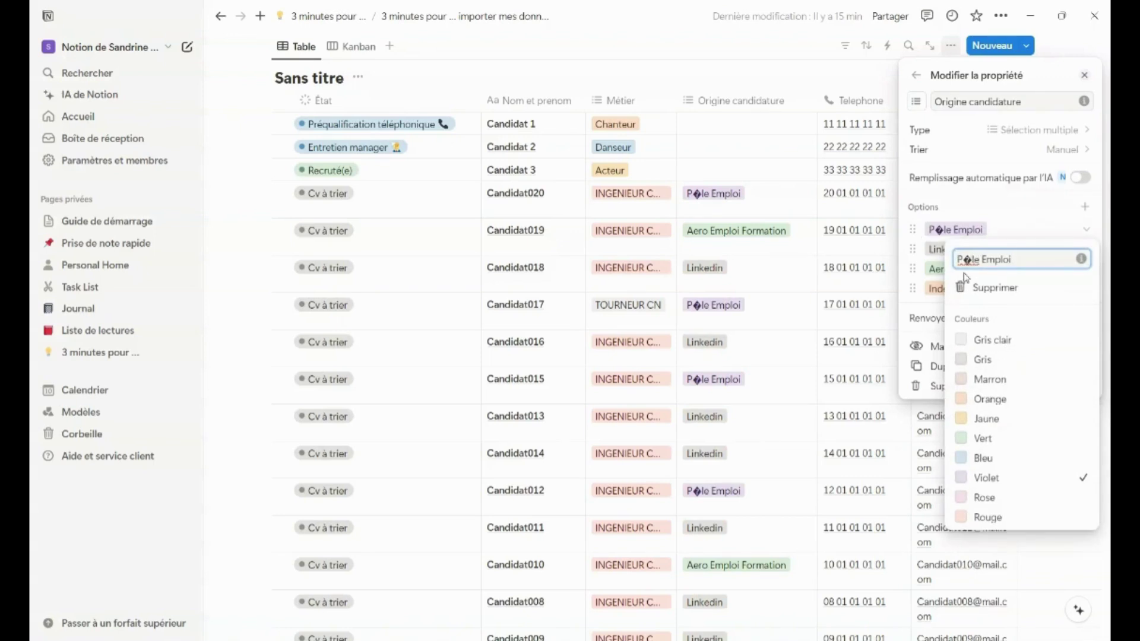
{"action": "key", "text": "BackSpace"}
{"action": "type", "text": "ô"}
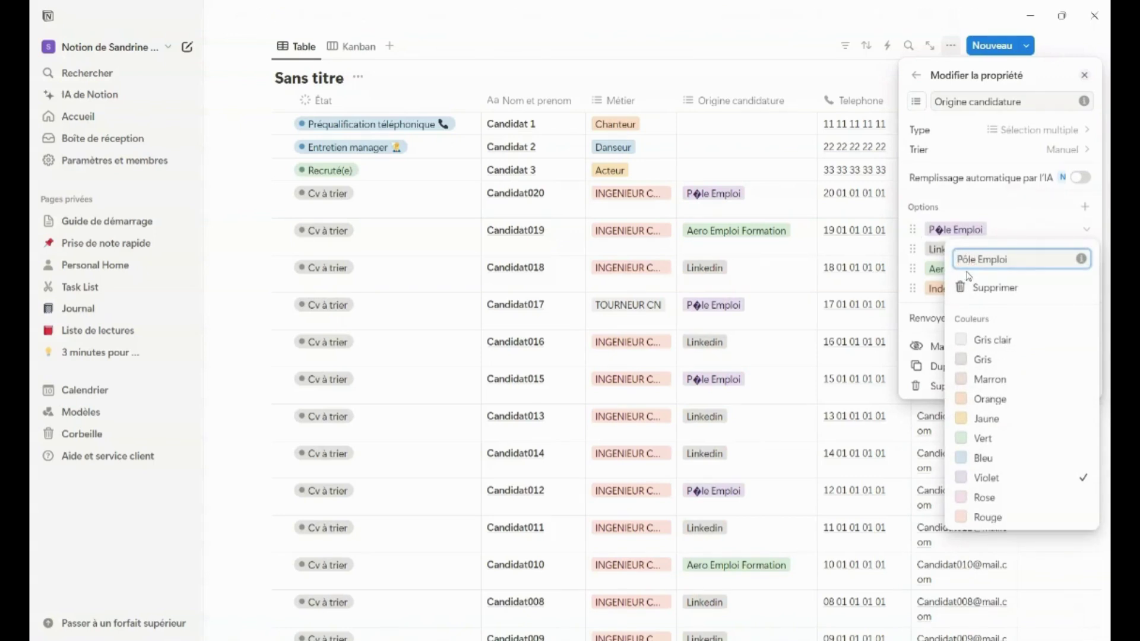
{"action": "key", "text": "Return"}
{"action": "left_click", "coordinate": [852, 511]}
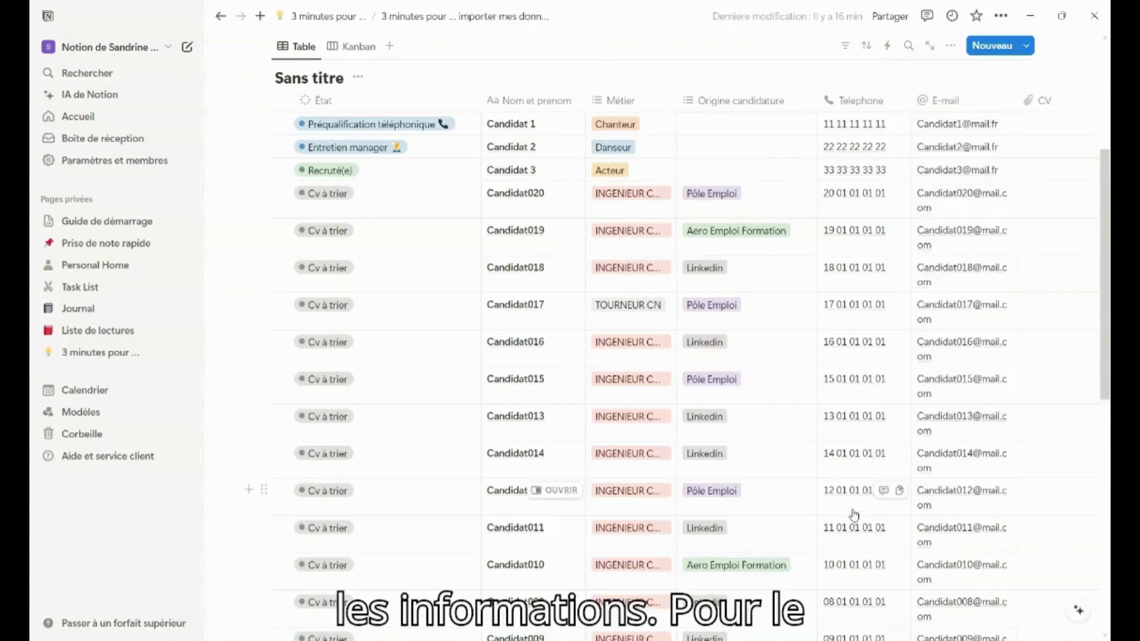
Step: Rename the Telephone property as Téléphone with its accents
{"action": "scroll", "coordinate": [855, 510], "scroll_direction": "up", "scroll_amount": 5}
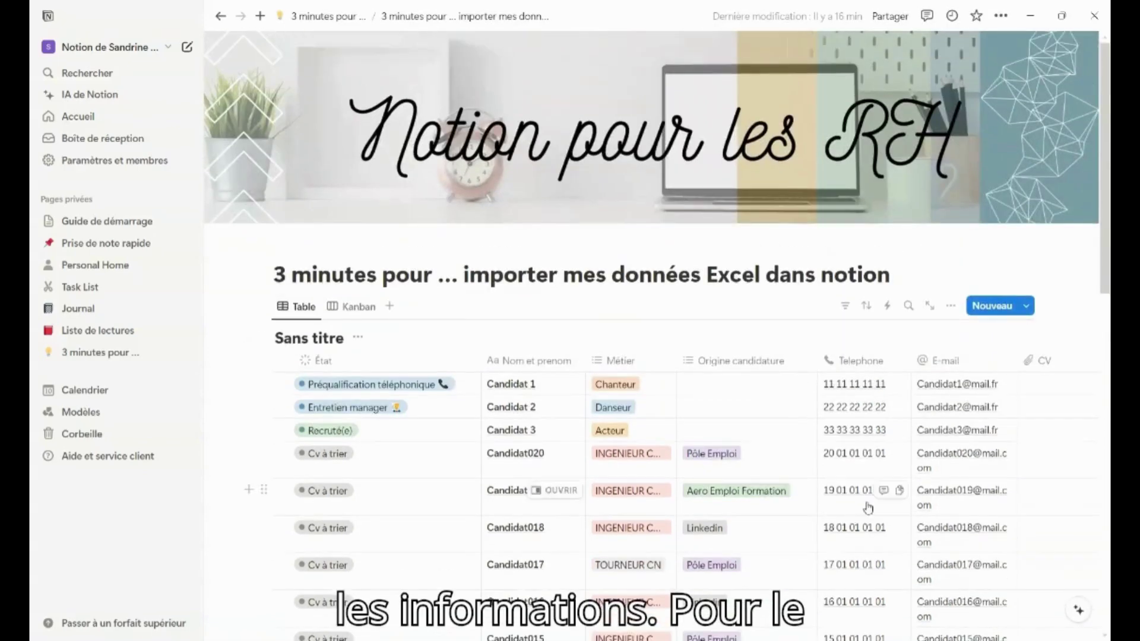
{"action": "left_click", "coordinate": [852, 360]}
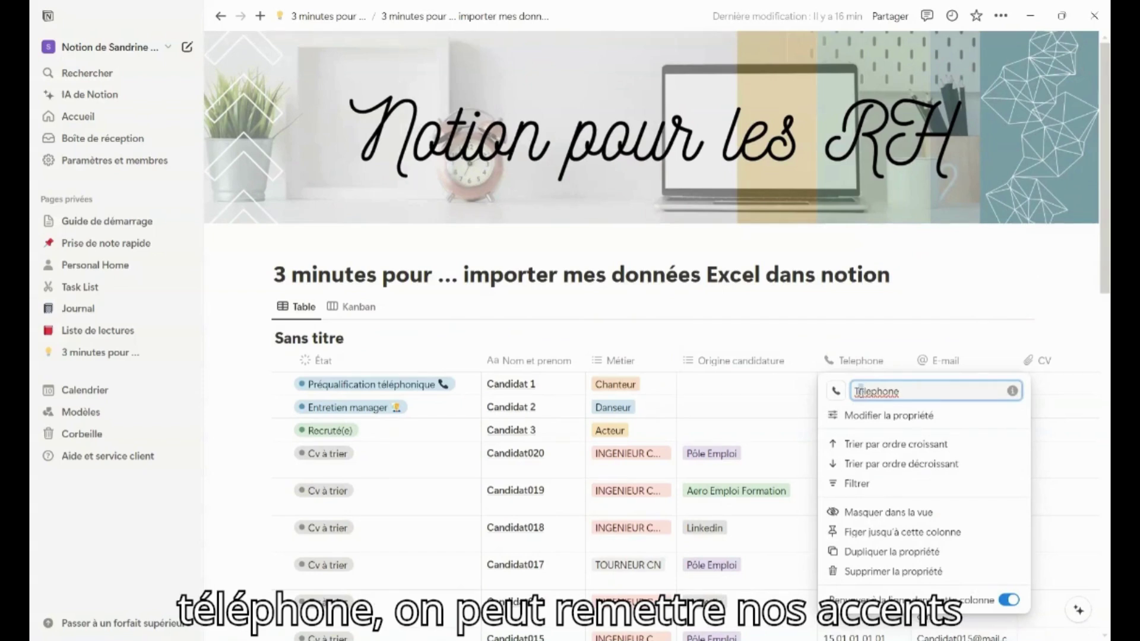
{"action": "left_click", "coordinate": [880, 393]}
{"action": "left_click", "coordinate": [873, 392]}
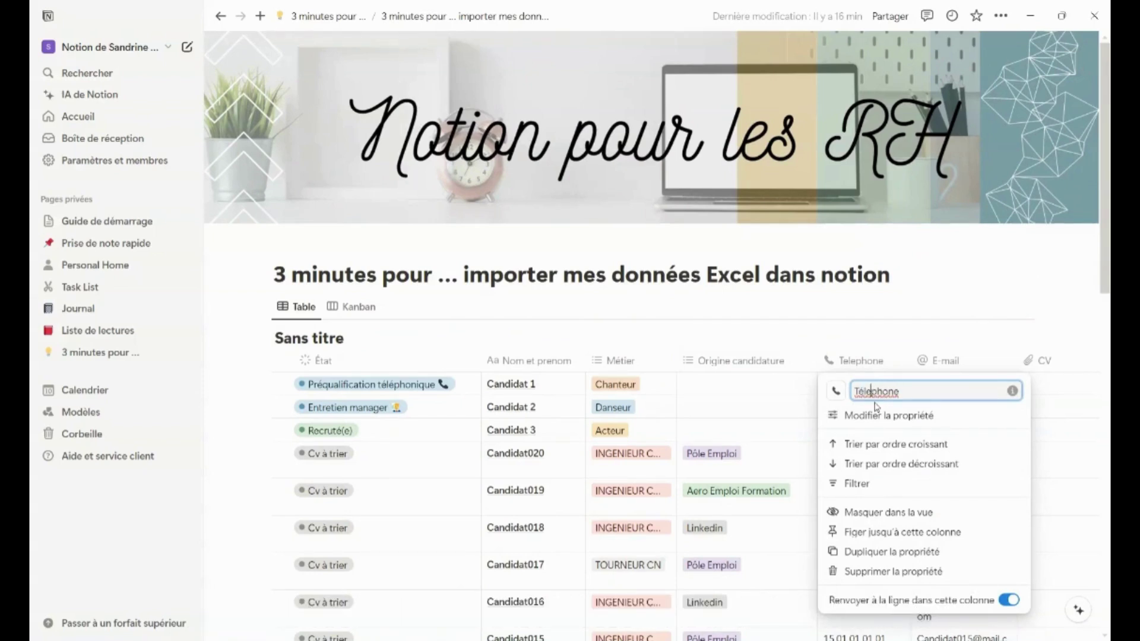
{"action": "key", "text": "BackSpace"}
{"action": "type", "text": "élé"}
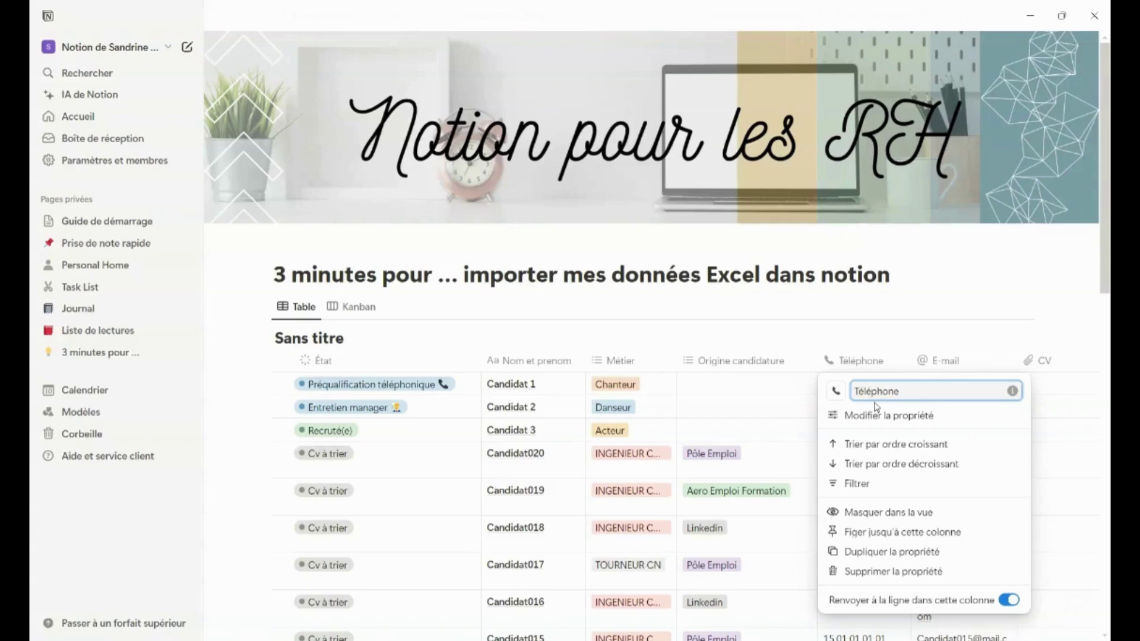
{"action": "left_click", "coordinate": [918, 343]}
{"action": "scroll", "coordinate": [948, 409], "scroll_direction": "down", "scroll_amount": 3}
{"action": "scroll", "coordinate": [871, 525], "scroll_direction": "right", "scroll_amount": 8}
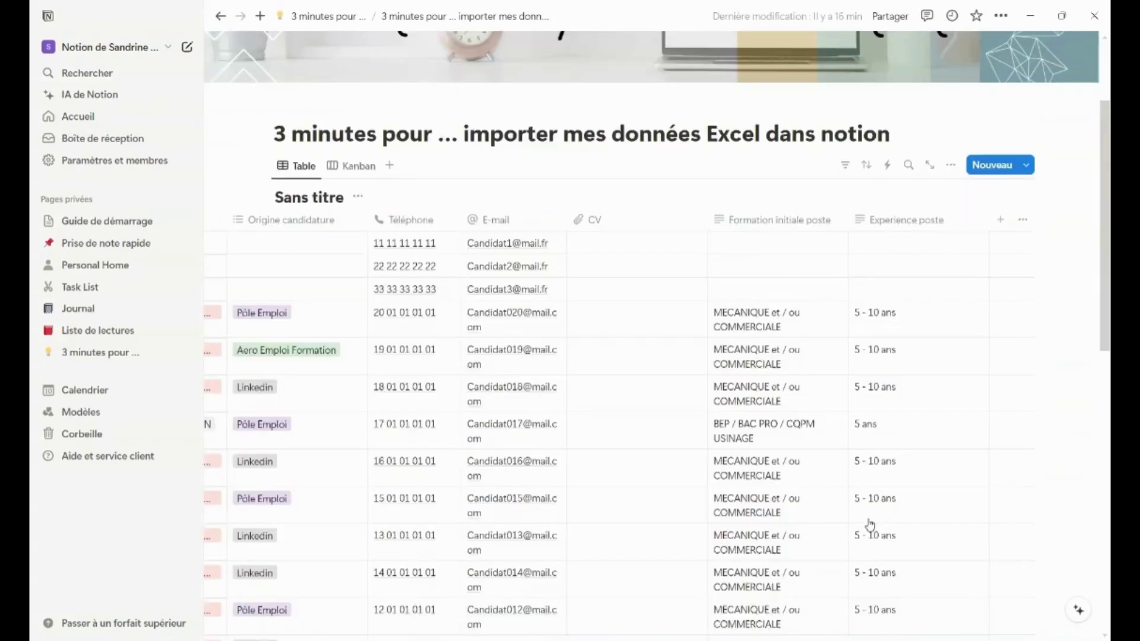